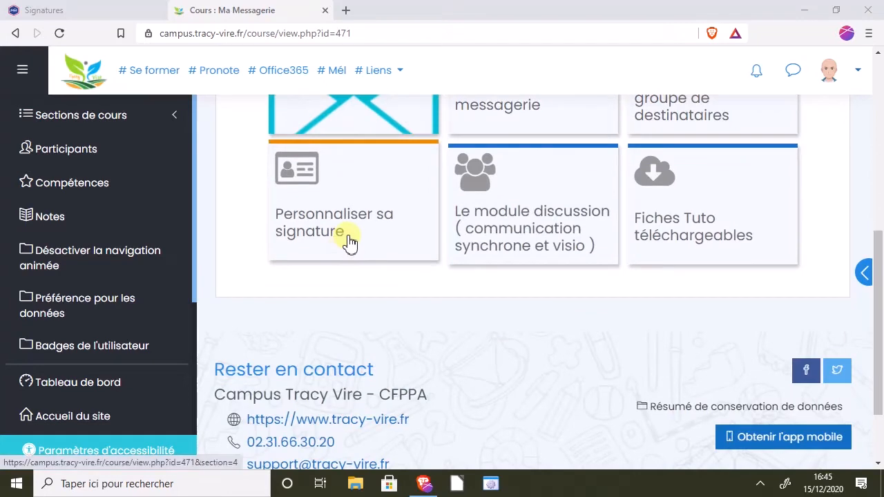
Open the "Procédure de personnalisation de sa signature" document from the course's "Personnaliser sa signature" section.
left_click(350, 237)
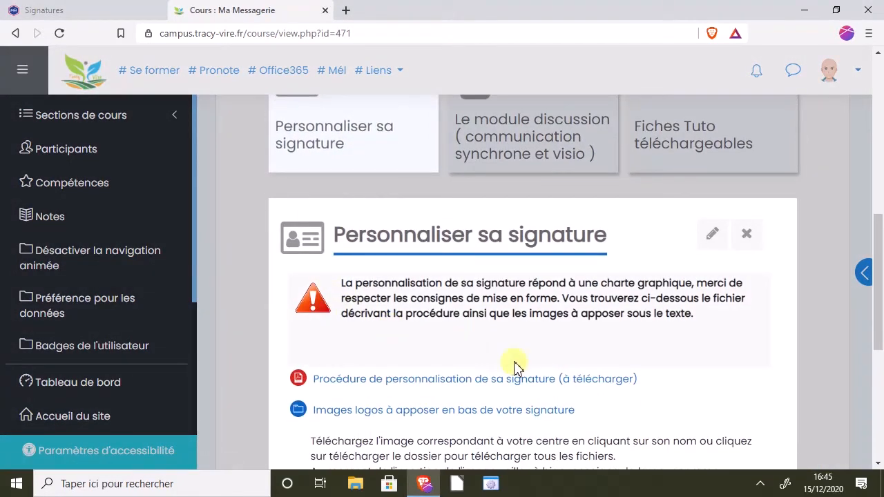
scroll(481, 342, "down", 2)
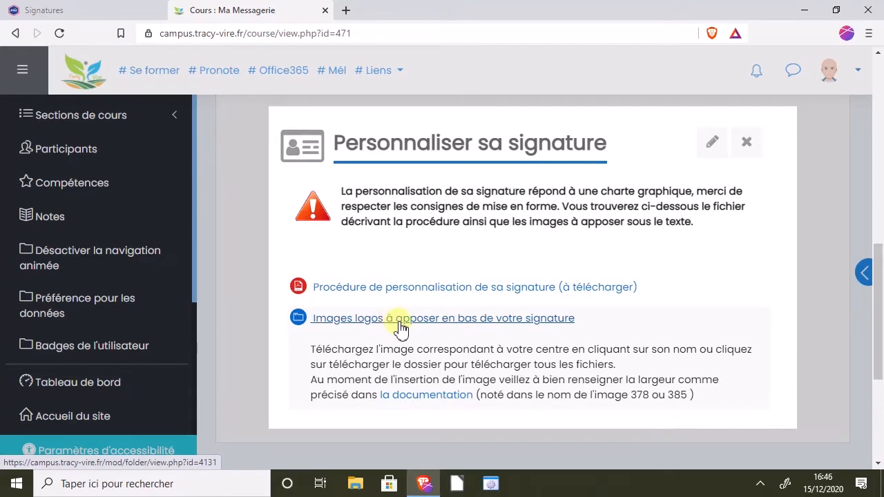
left_click(454, 299)
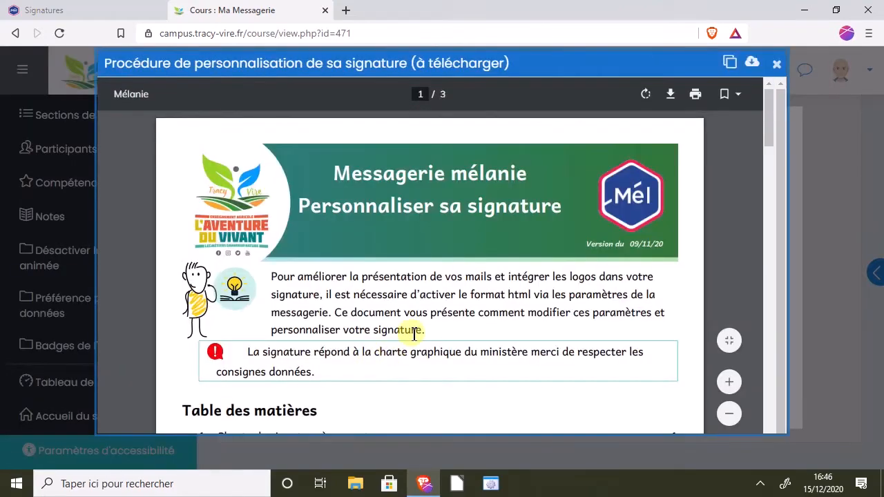
Download the procedure document to the Bureau folder as mel-signature.pdf and close its preview.
scroll(389, 276, "down", 3)
scroll(391, 278, "down", 3)
scroll(391, 282, "up", 6)
scroll(391, 249, "down", 10)
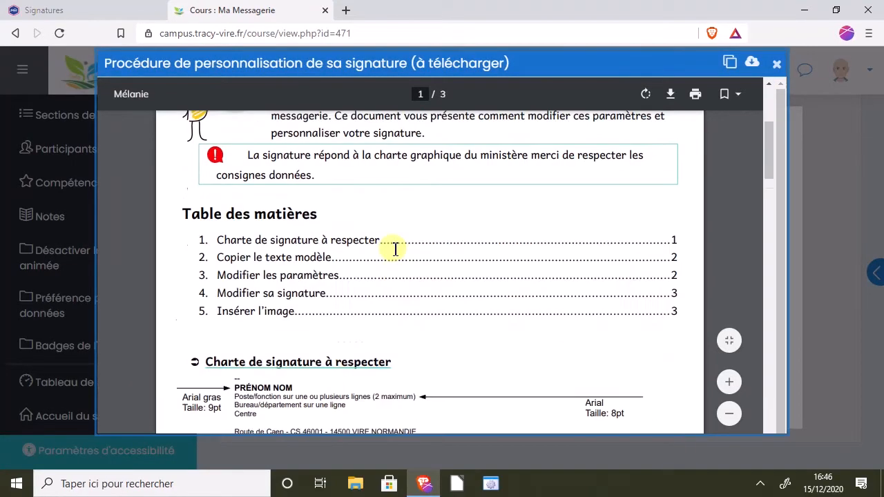
scroll(396, 259, "up", 10)
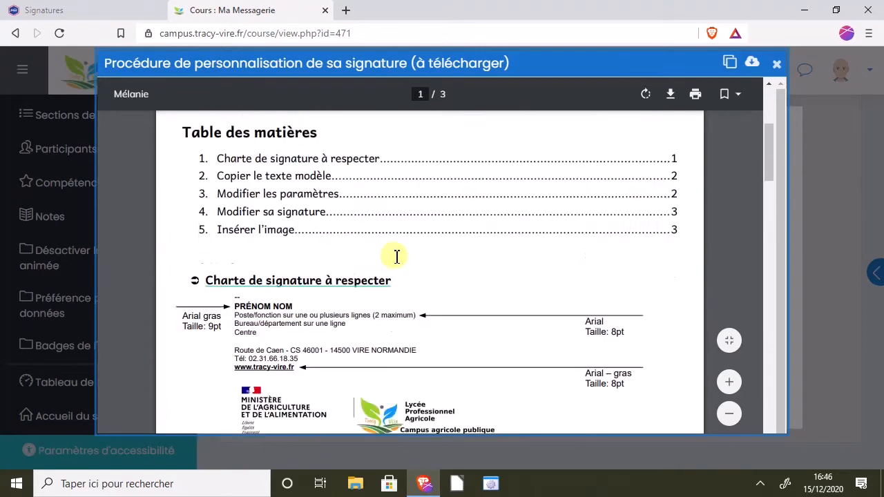
left_click(672, 96)
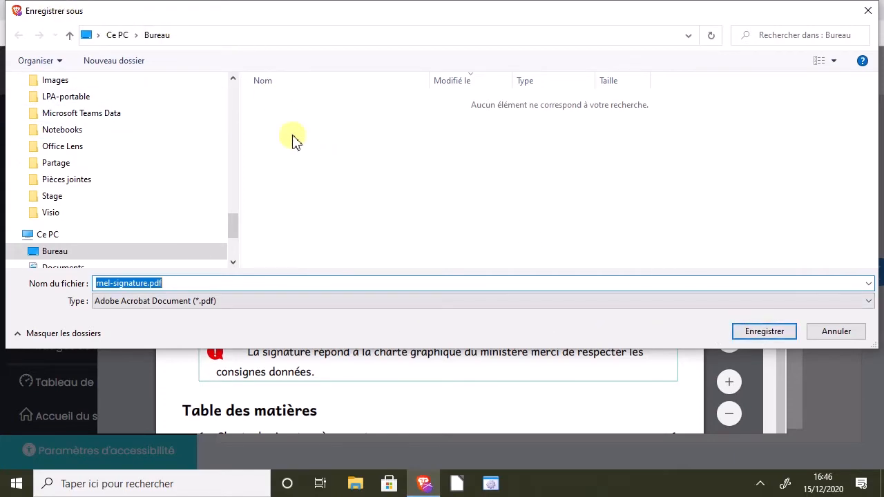
left_click(777, 338)
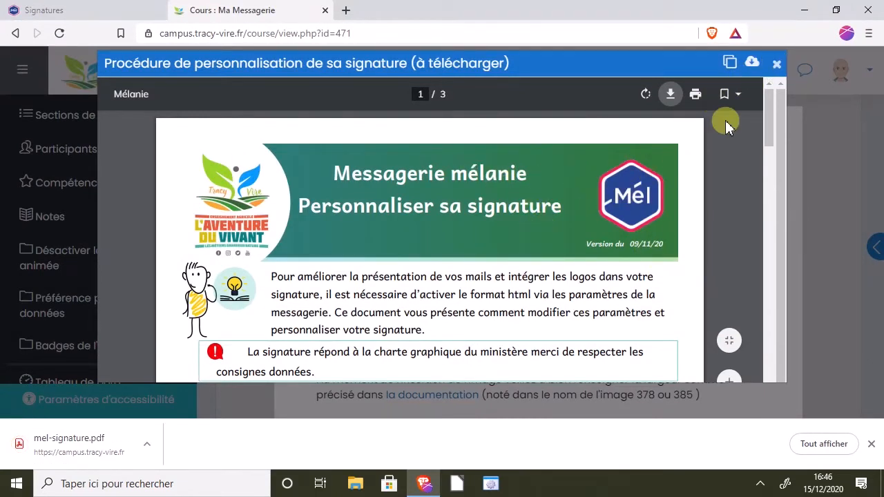
left_click(777, 65)
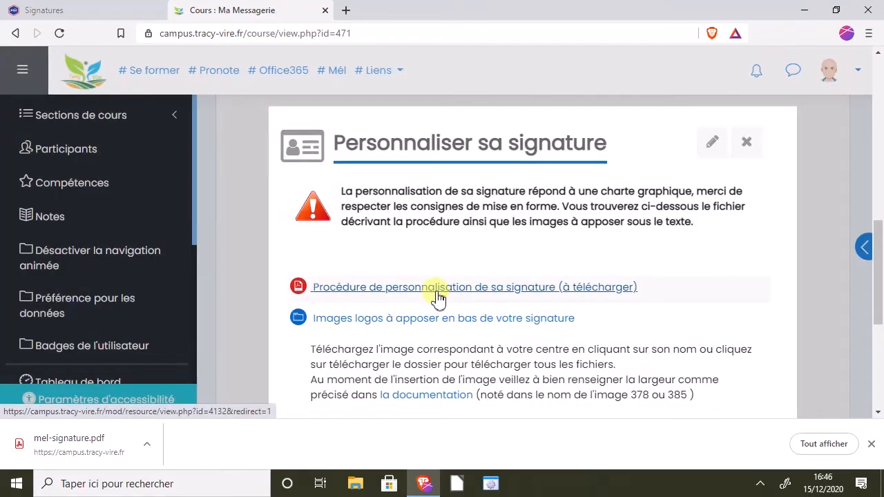
Download mel-signature-lpa-378_97.png from the "Images logos à apposer en bas de votre signature" folder to Bureau.
scroll(651, 304, "down", 2)
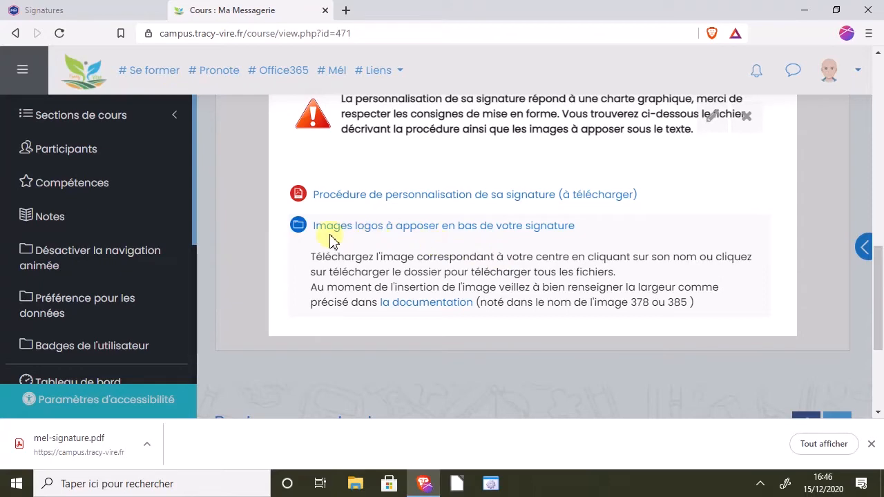
left_click(413, 226)
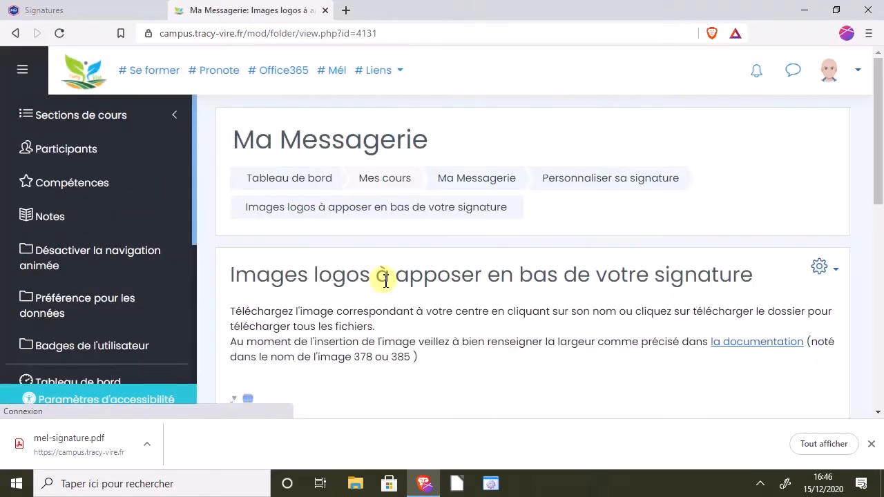
scroll(391, 262, "down", 5)
scroll(405, 282, "up", 1)
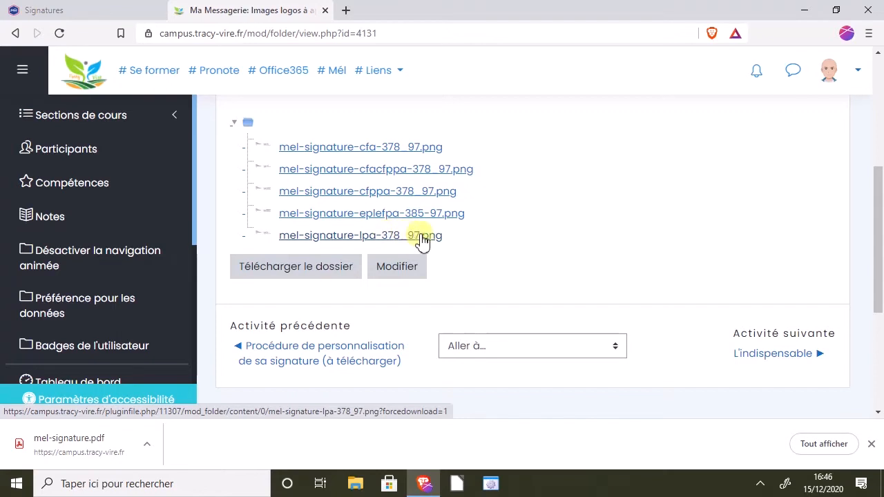
left_click(357, 238)
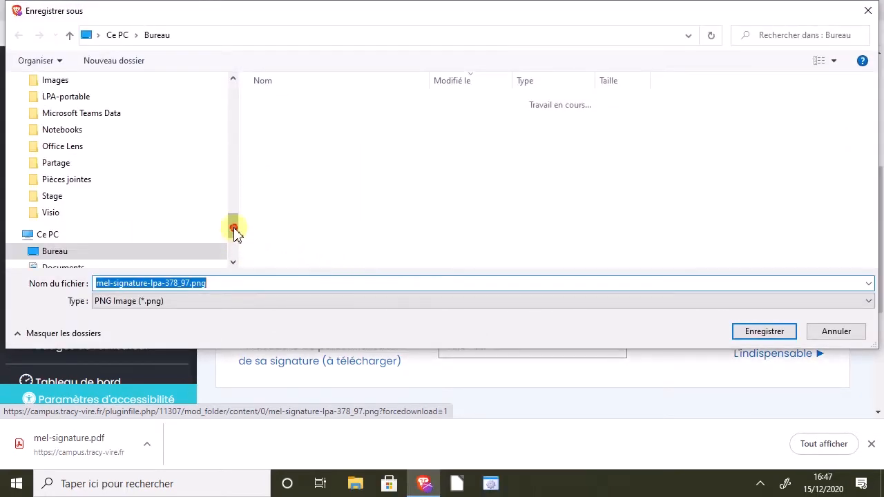
scroll(235, 232, "down", 1)
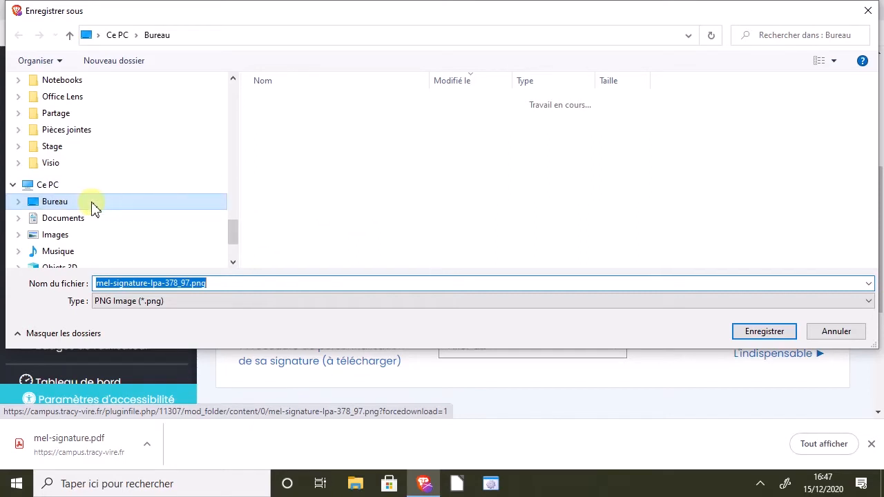
left_click(765, 334)
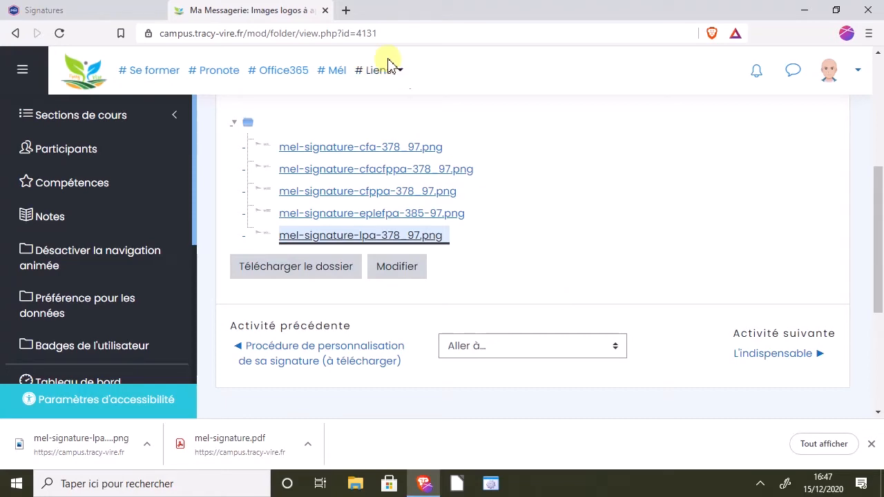
Close all browser tabs and remaining windows to get back to the desktop.
left_click(138, 12)
left_click(160, 10)
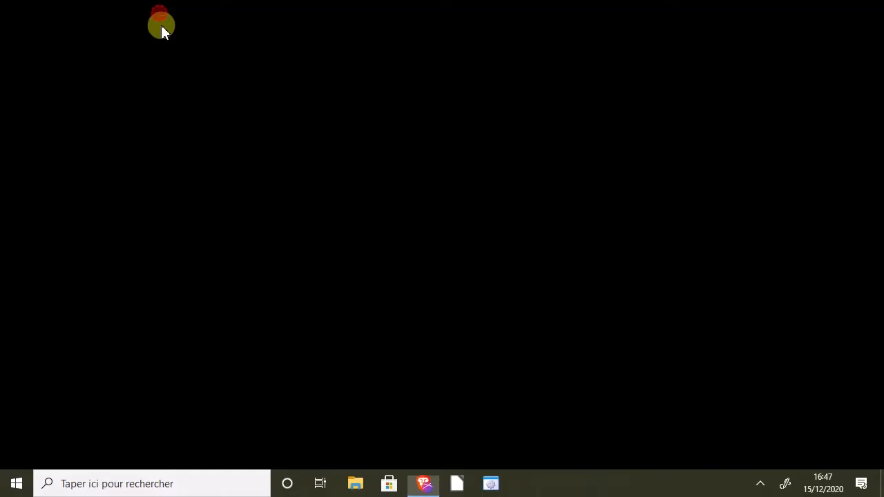
left_click(429, 475)
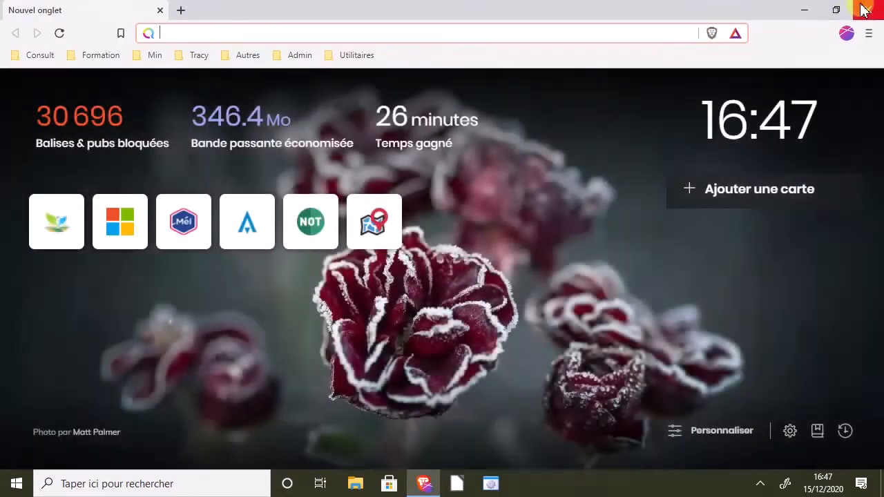
left_click(864, 9)
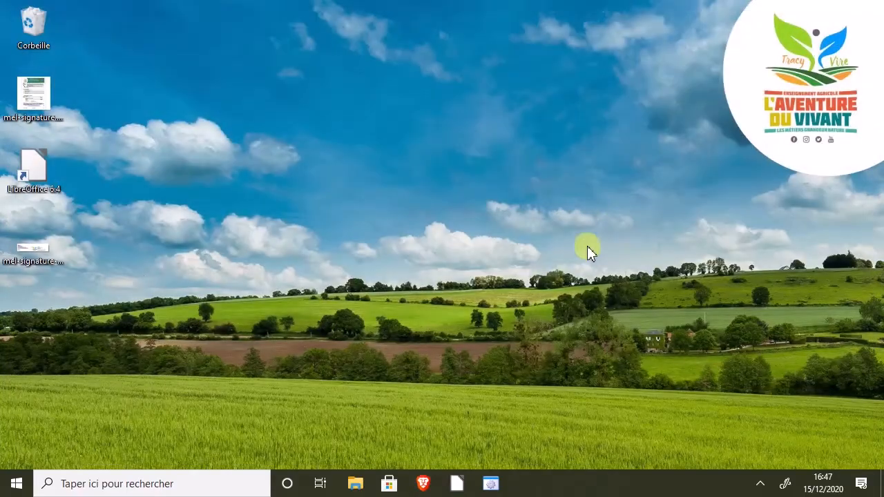
left_click(355, 483)
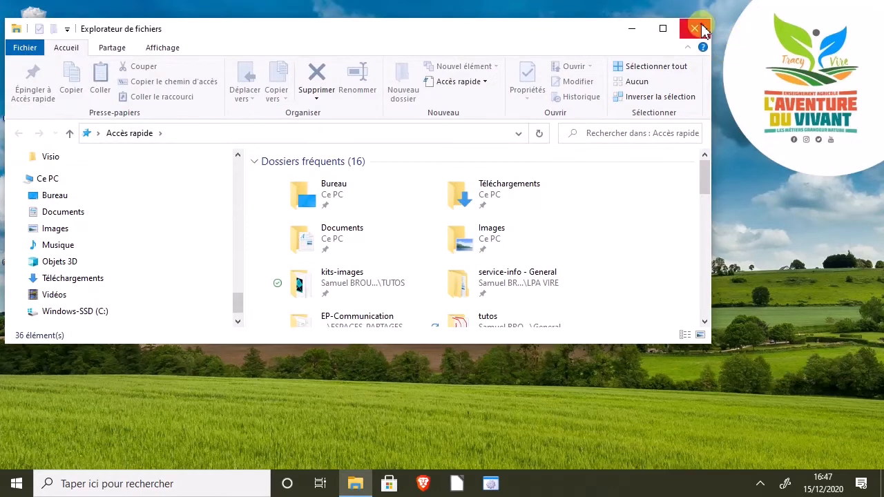
left_click(702, 29)
Move the two downloaded signature files towards the middle of the desktop and open mel-signature.pdf in Adobe Acrobat.
left_click_drag(33, 93, 388, 128)
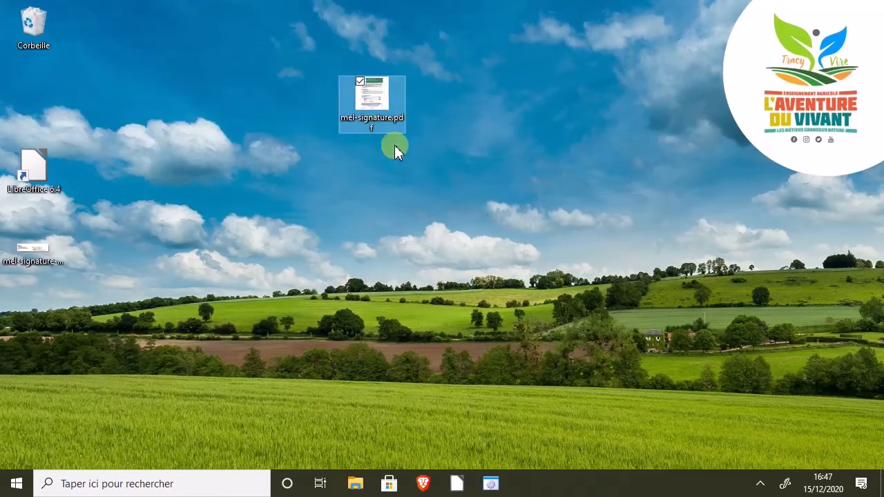
mouse_move(68, 249)
left_mouse_down()
mouse_move(389, 212)
mouse_move(408, 179)
left_mouse_up()
double_click(380, 101)
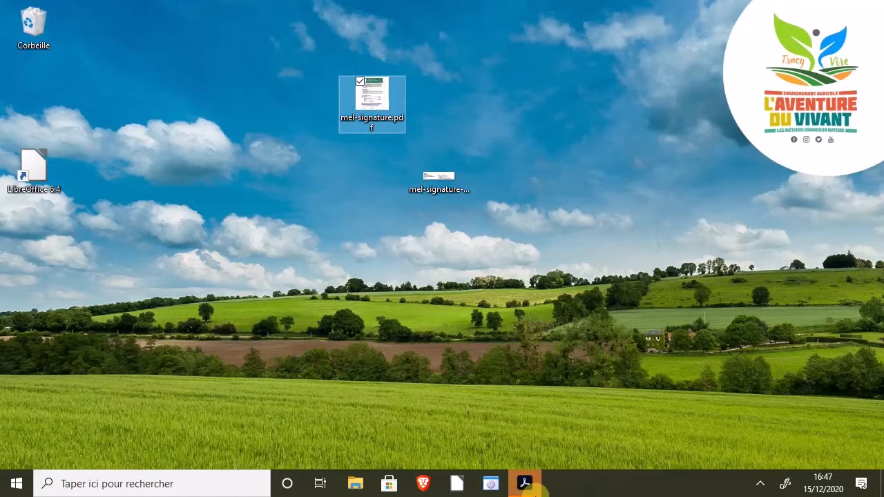
left_click(525, 484)
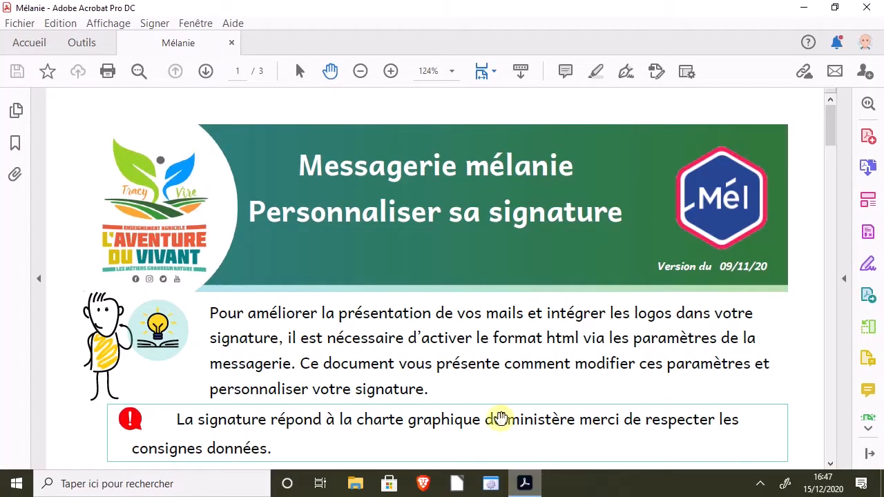
Read the guide's first page: the table of contents, the signature charter's font rules, the required image size and the connection link.
scroll(349, 204, "down", 1)
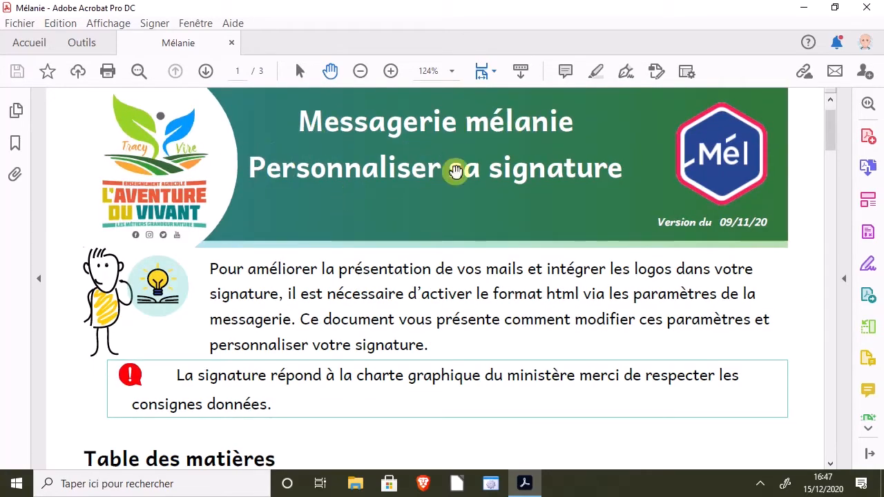
scroll(293, 218, "down", 5)
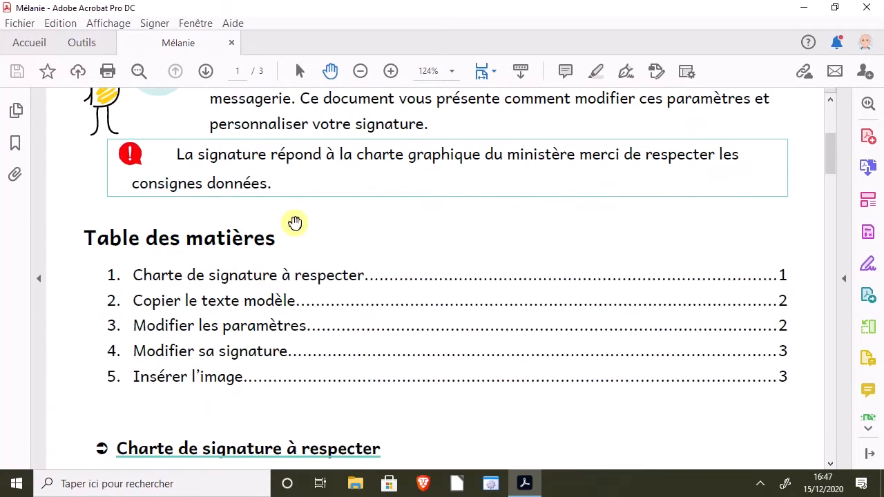
scroll(308, 251, "down", 1)
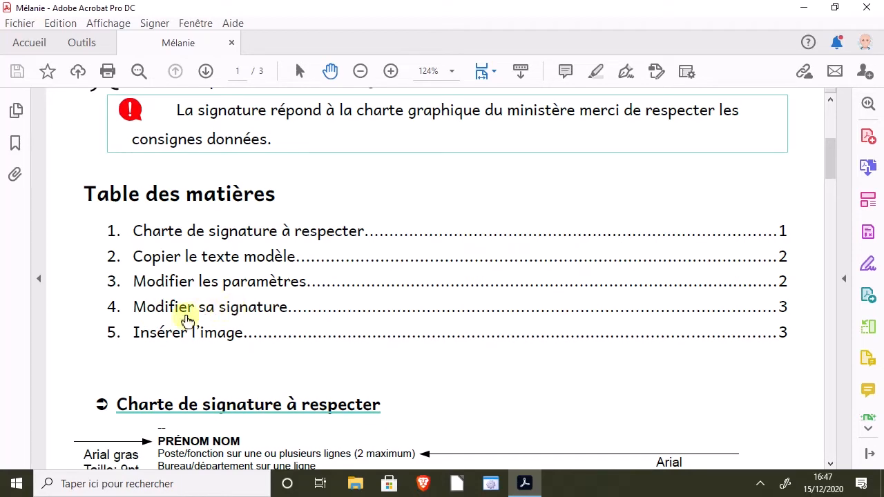
scroll(214, 339, "down", 3)
scroll(216, 339, "down", 4)
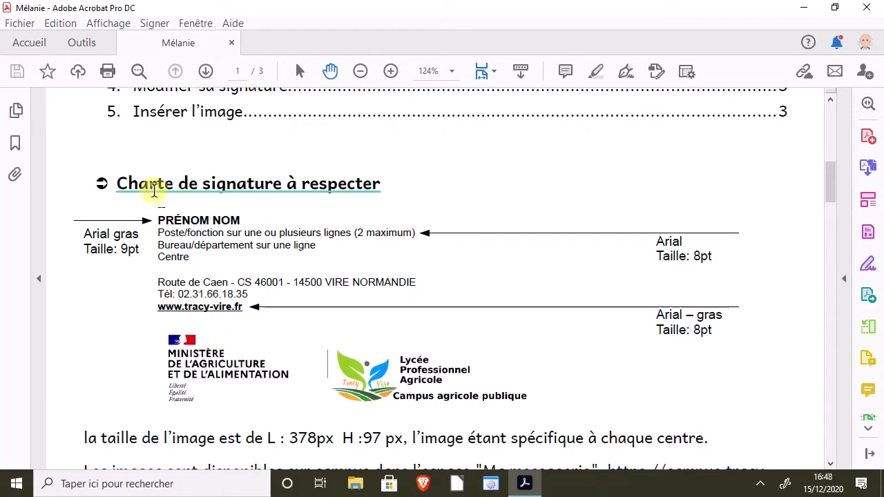
left_click_drag(160, 218, 251, 216)
left_click(221, 220)
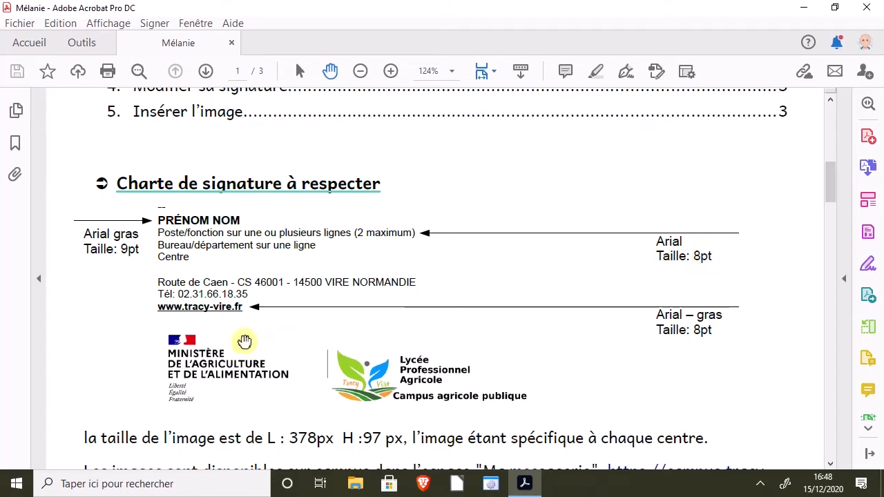
scroll(243, 354, "down", 1)
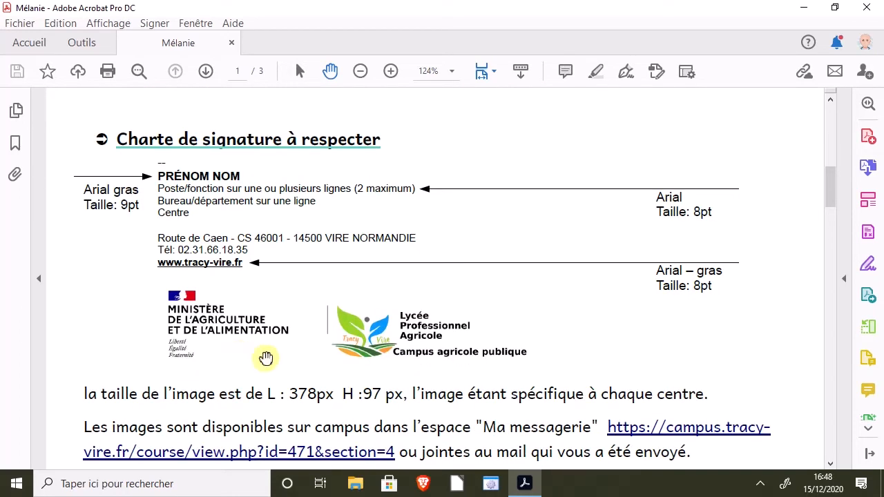
scroll(439, 340, "down", 3)
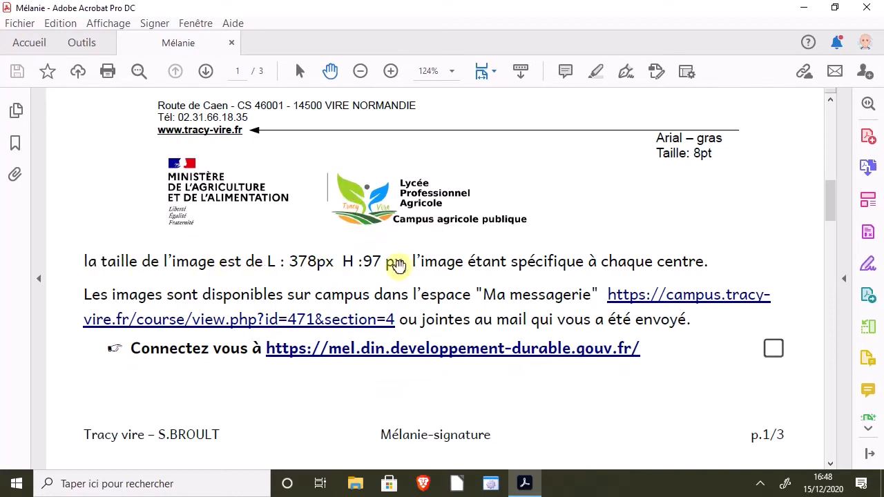
scroll(325, 272, "down", 1)
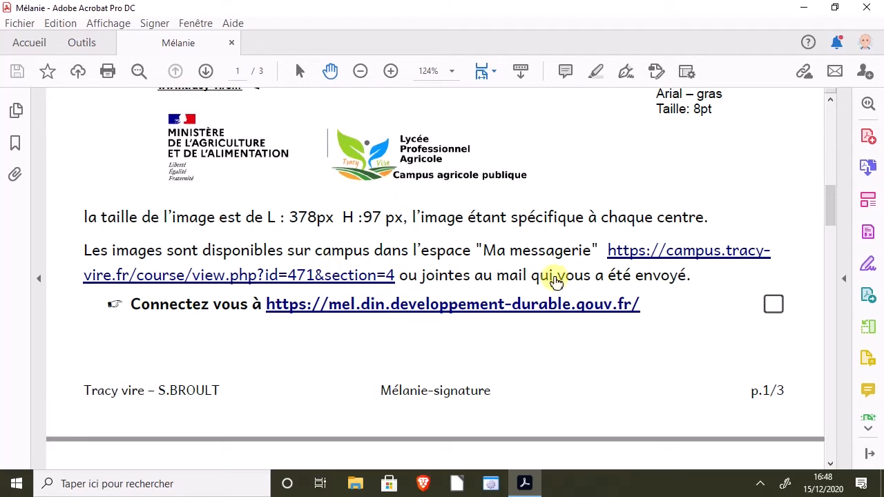
scroll(144, 249, "up", 1)
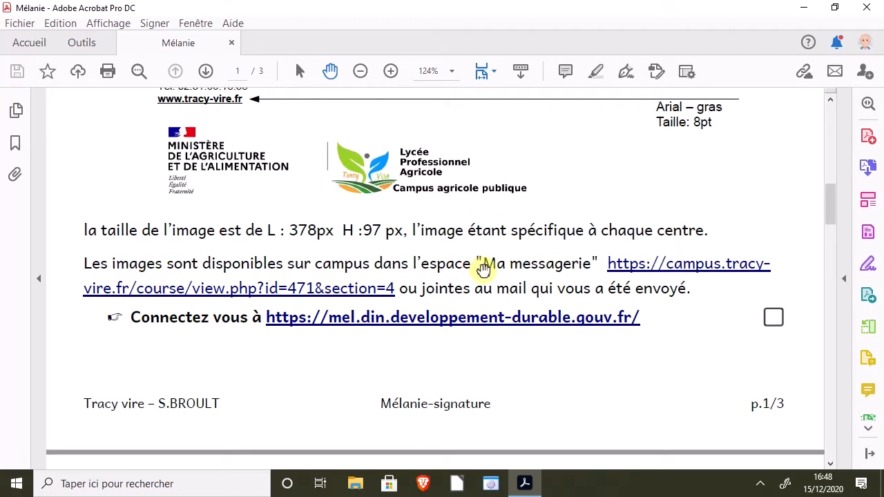
scroll(484, 269, "down", 2)
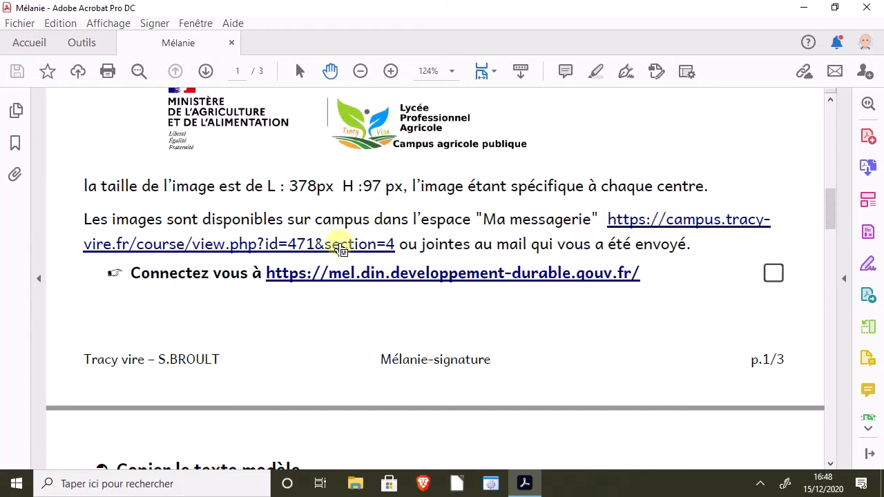
scroll(511, 239, "down", 2)
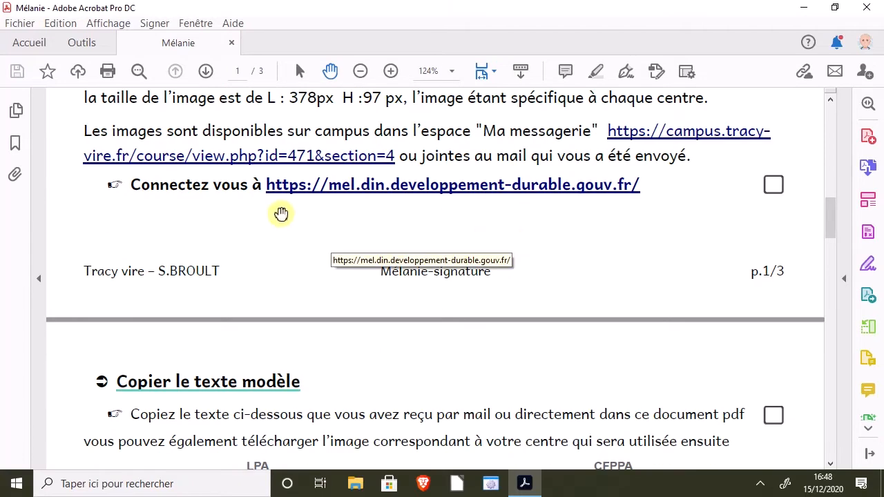
Follow the guide's link to the Mél webmail, log in with the saved username and password, and open Paramètres.
left_click(397, 199)
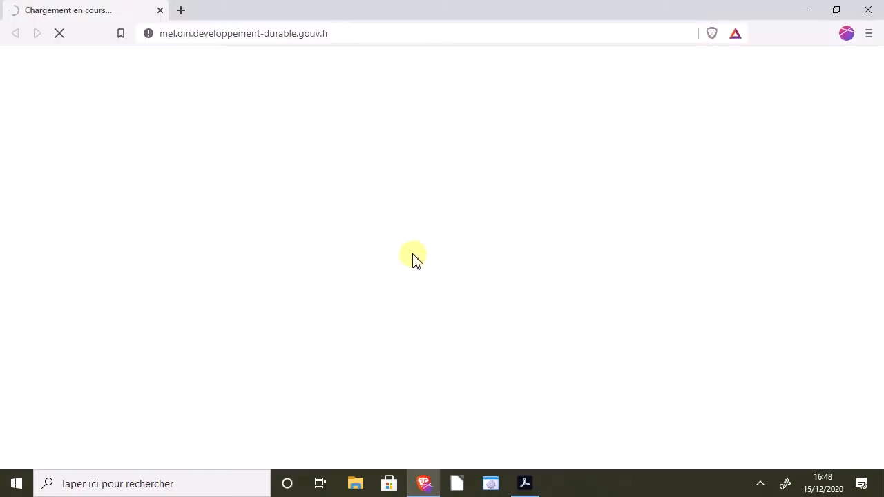
left_click(558, 186)
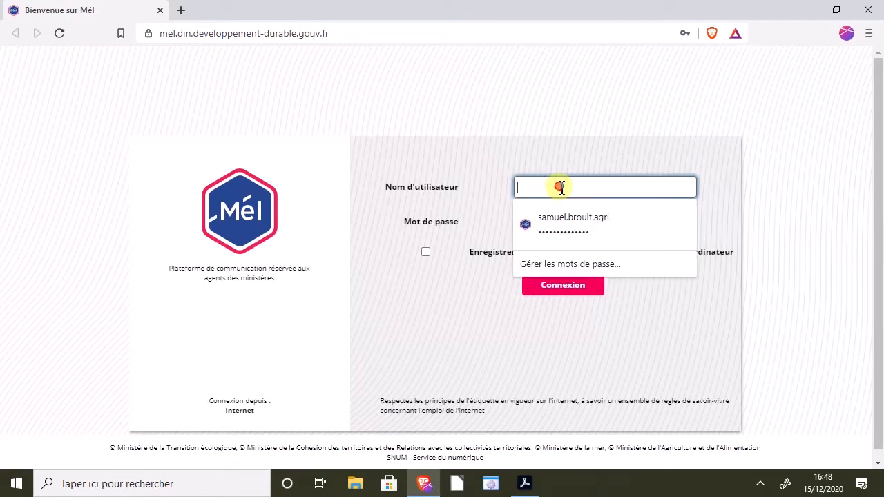
left_click(563, 225)
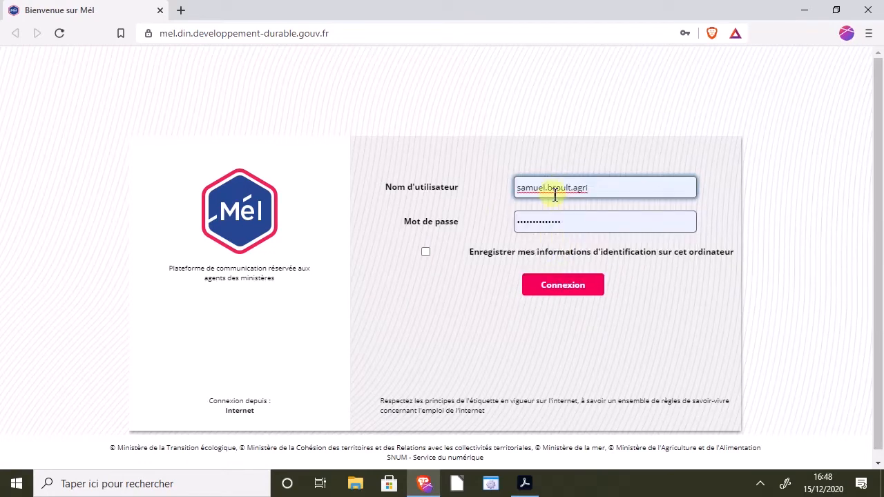
left_click(563, 288)
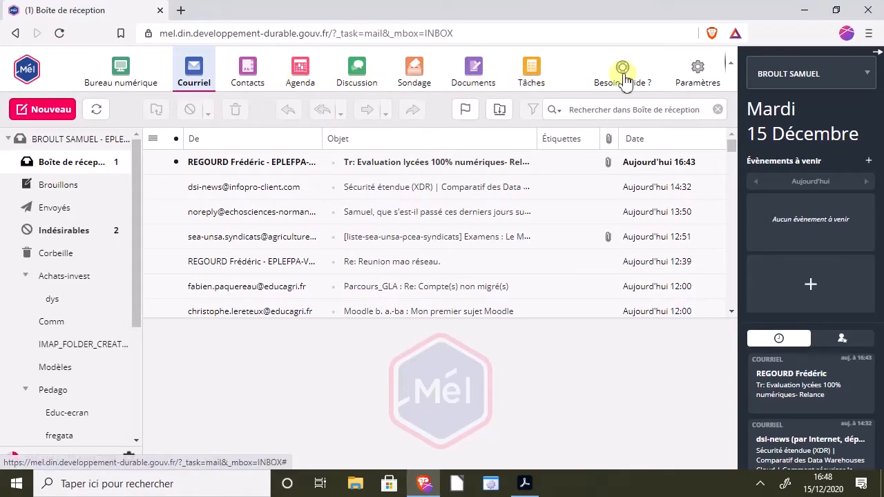
left_click(706, 82)
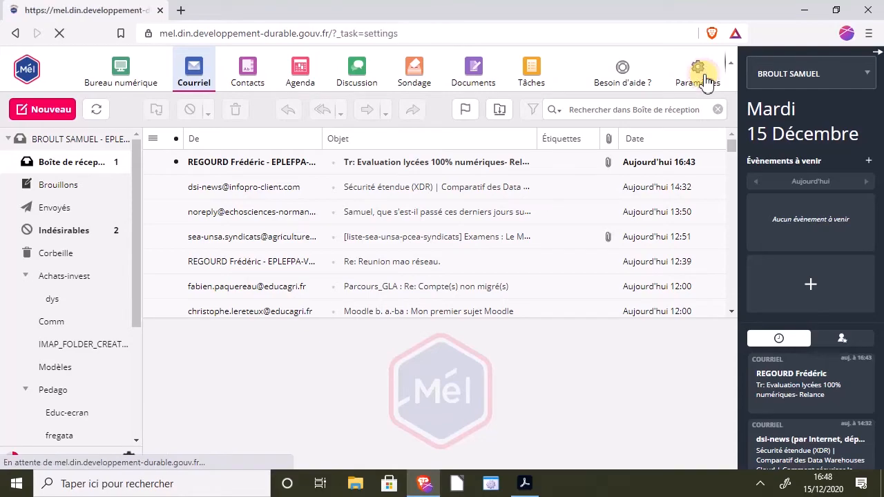
Switch back to the PDF guide in Adobe Acrobat and copy the LPA model signature text under "Copier le texte modèle".
key("alt+Tab")
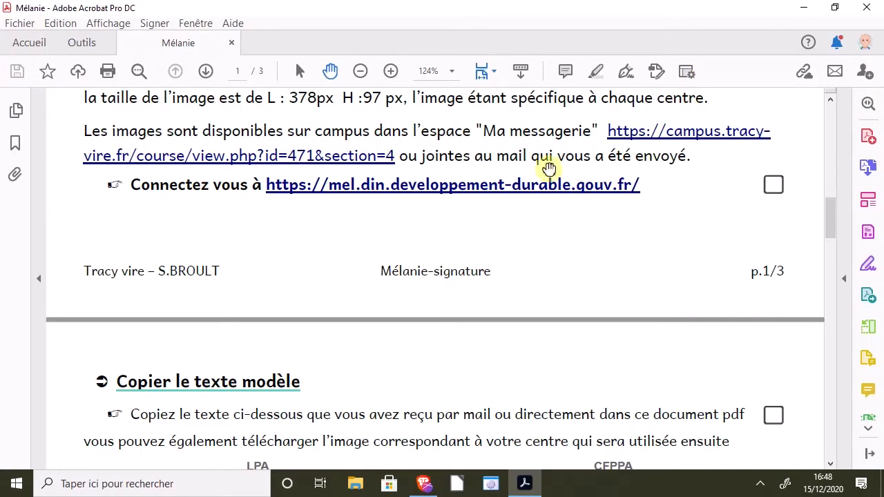
scroll(470, 233, "down", 5)
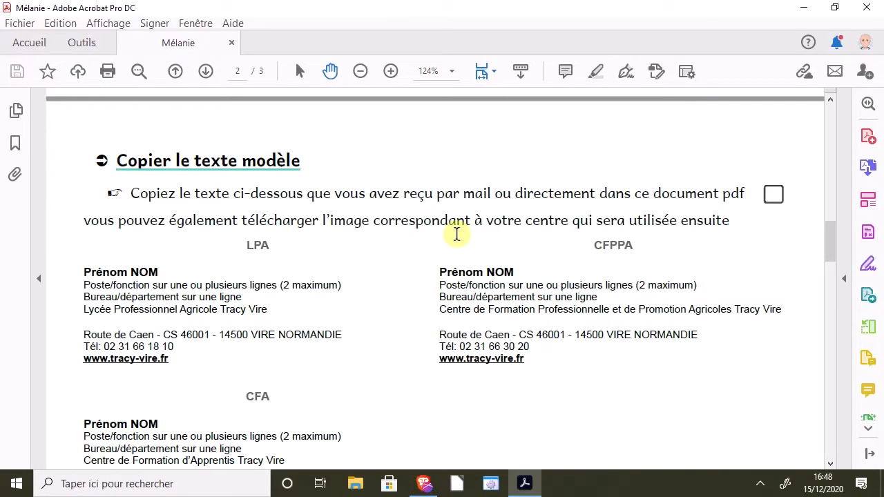
scroll(456, 234, "down", 3)
scroll(456, 239, "down", 1)
scroll(456, 239, "up", 3)
scroll(457, 239, "up", 5)
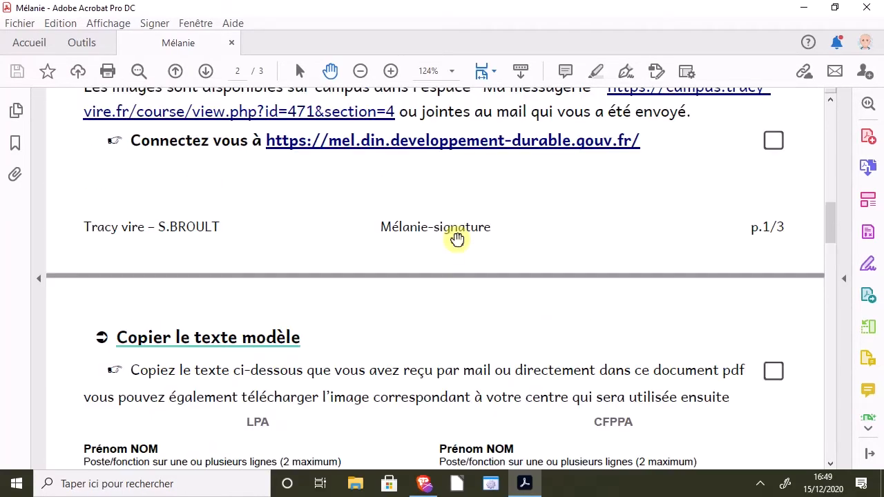
scroll(458, 244, "down", 5)
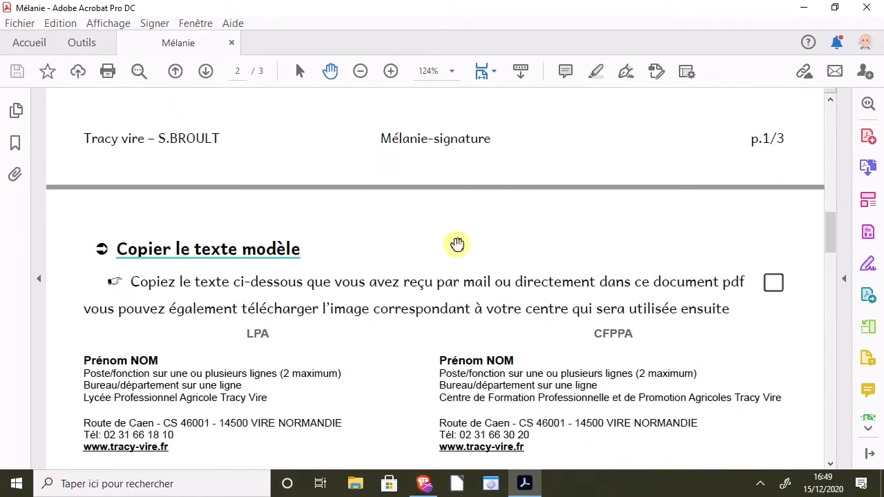
scroll(456, 244, "down", 2)
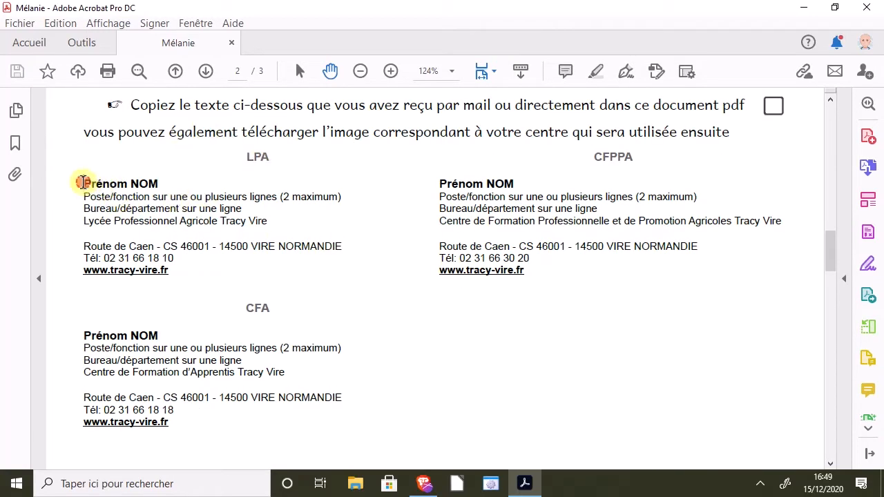
left_click_drag(83, 182, 173, 276)
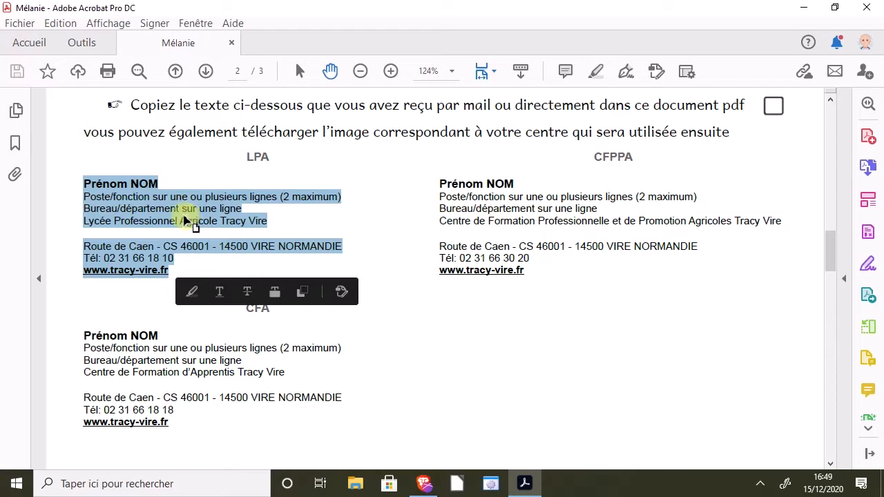
right_click(186, 219)
left_click(225, 235)
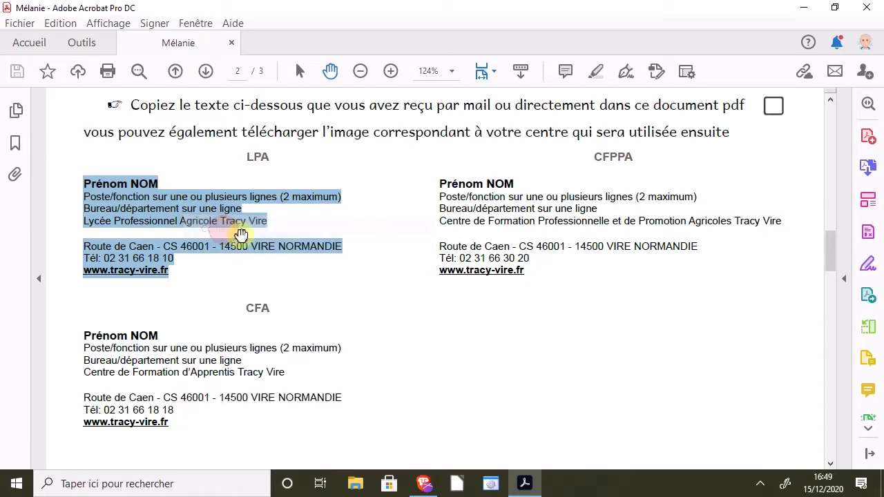
Read the guide's "Modifier les paramètres" section in Adobe Acrobat and compare it with the Mél settings page in Brave.
scroll(332, 272, "down", 1)
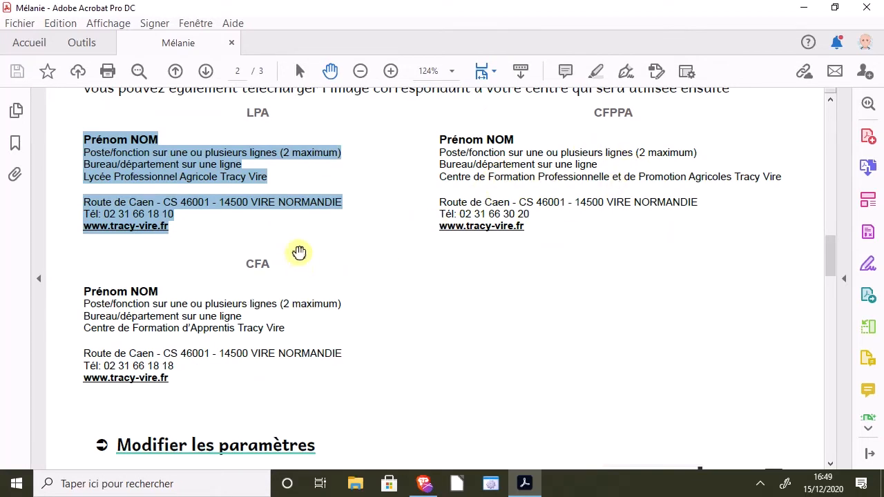
scroll(353, 250, "down", 5)
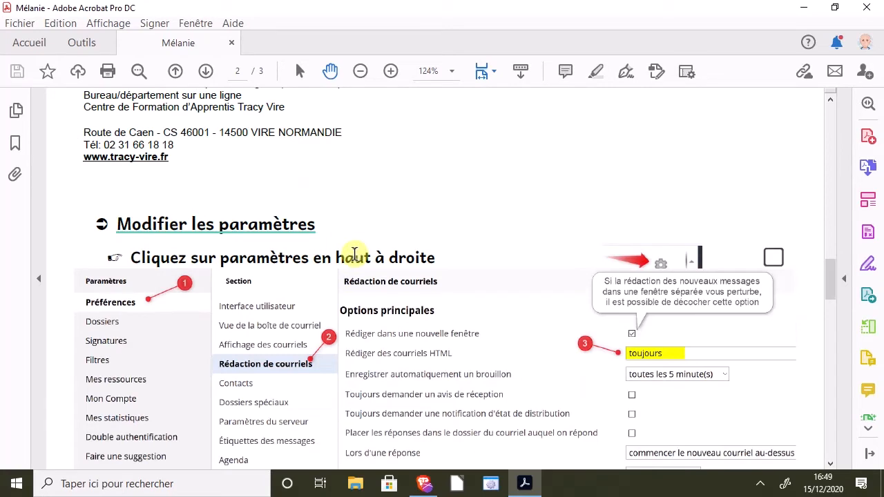
scroll(252, 237, "down", 2)
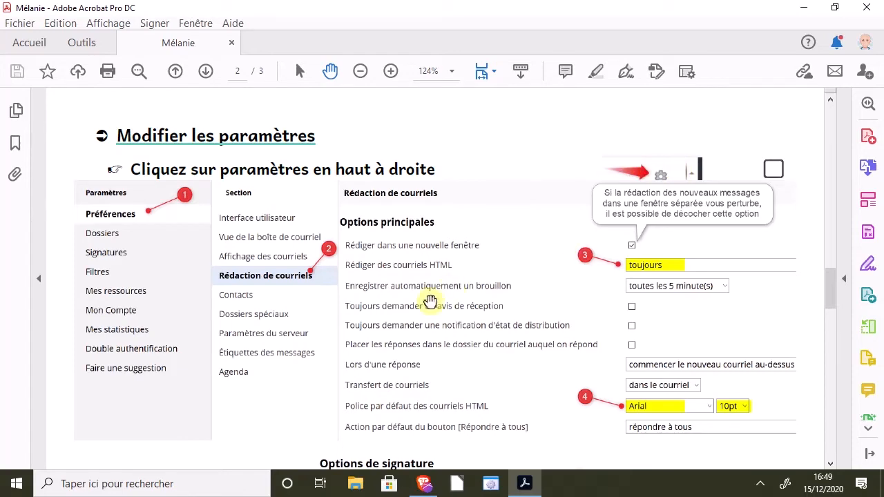
key("alt+Tab")
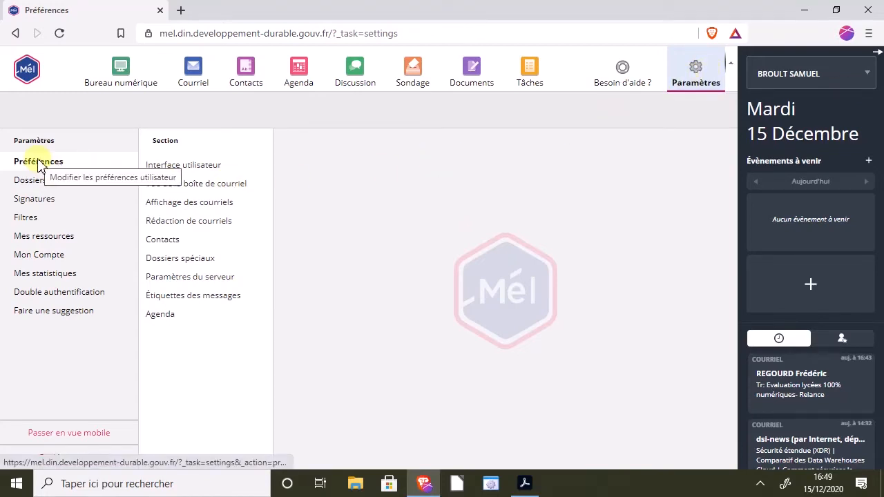
left_click(523, 485)
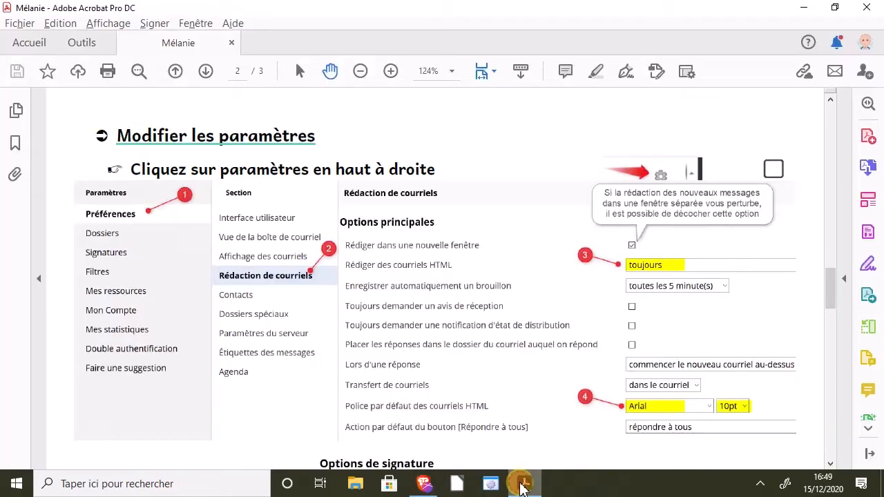
left_click(425, 485)
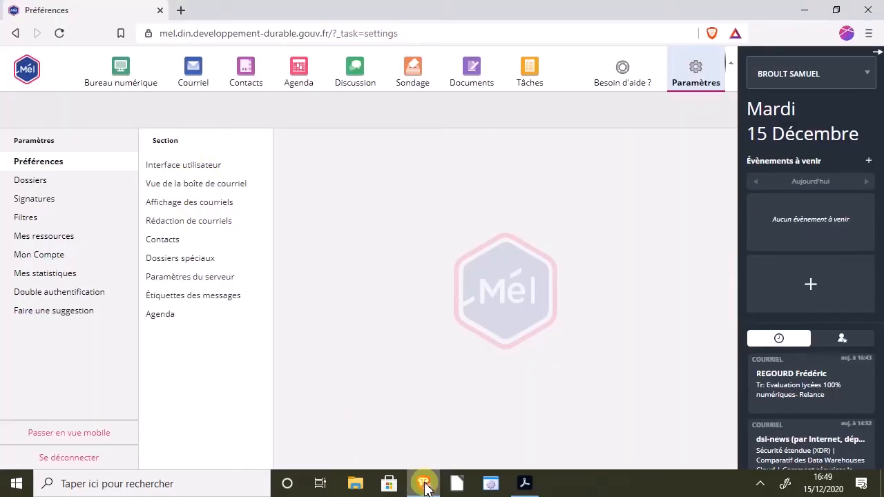
mouse_move(425, 485)
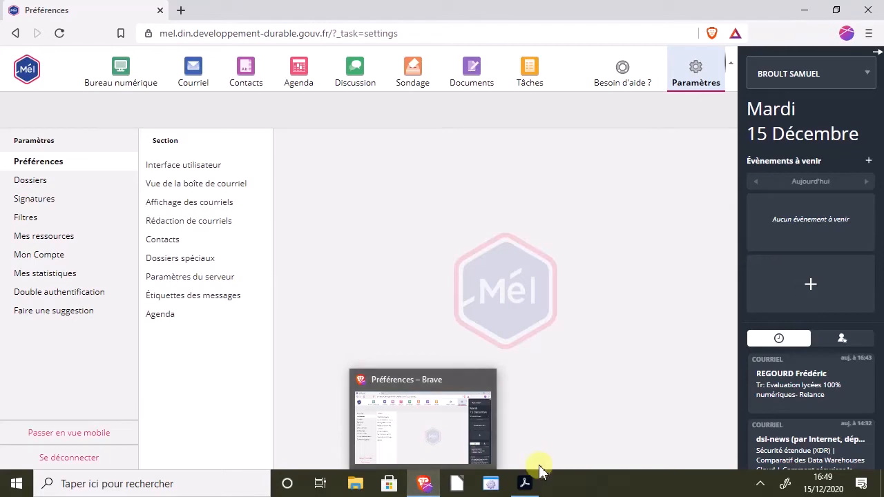
left_click(525, 483)
left_click(424, 485)
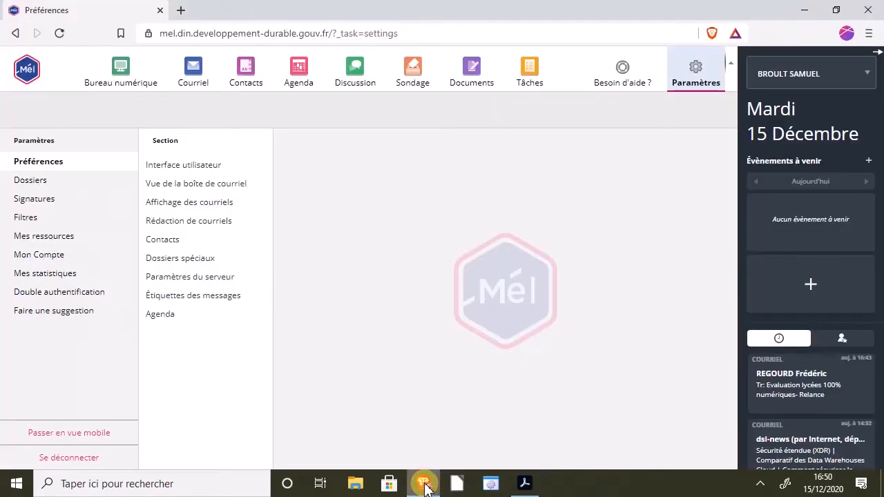
left_click(426, 485)
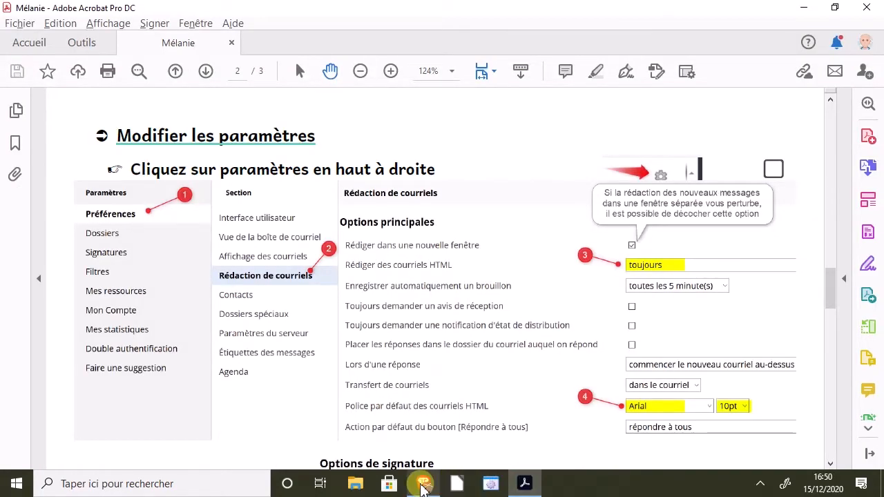
left_click(423, 485)
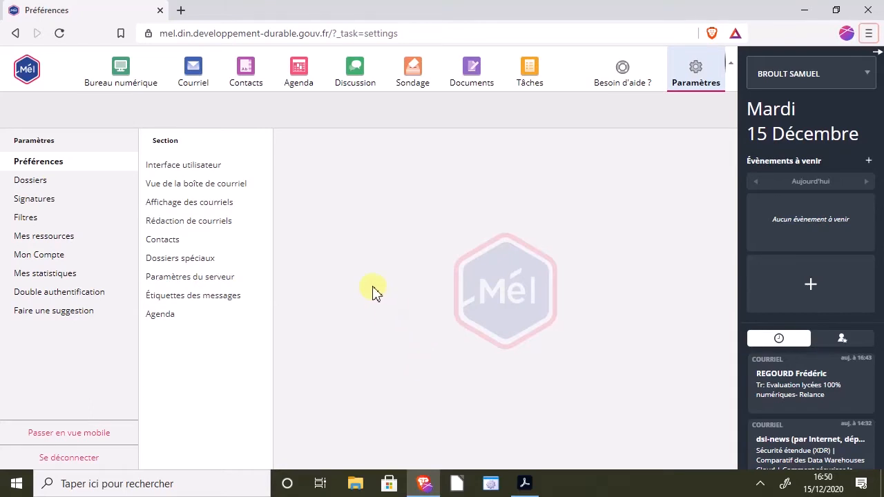
left_click(526, 487)
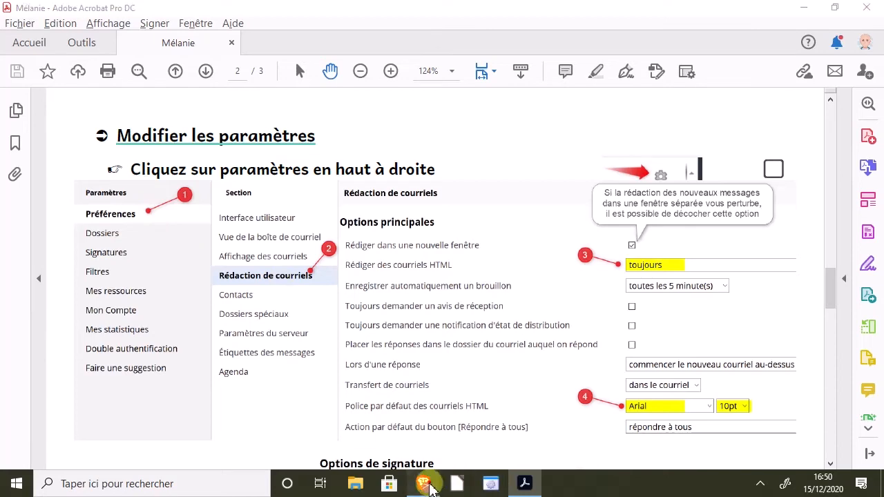
Switch to Mél in Brave, open the Rédaction de courriels preferences and set "Rédiger des courriels HTML" to toujours, as in the guide.
left_click(430, 487)
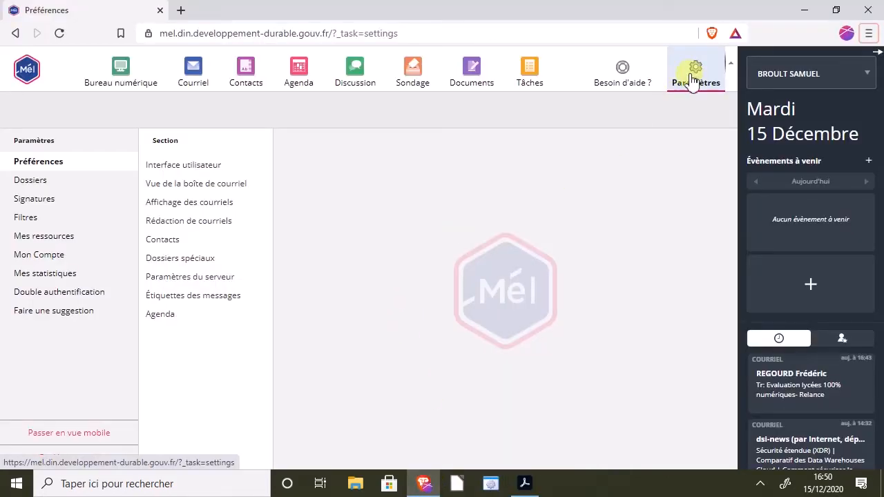
left_click(181, 221)
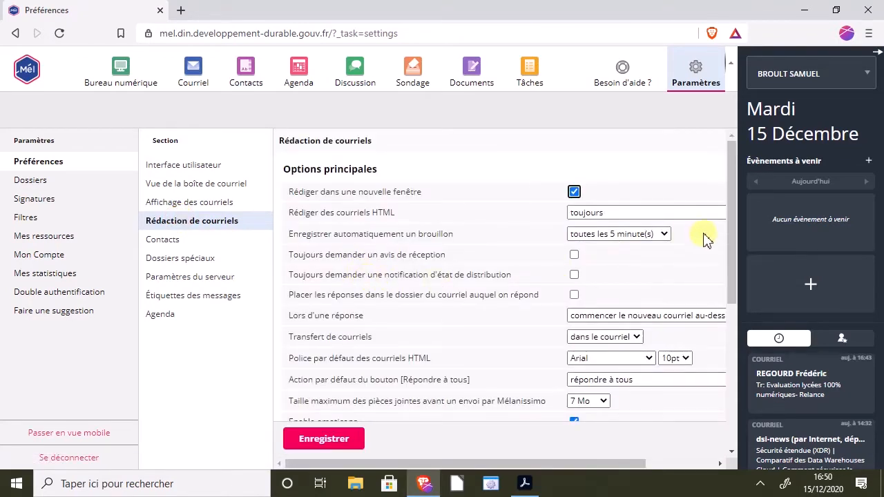
scroll(737, 237, "down", 1)
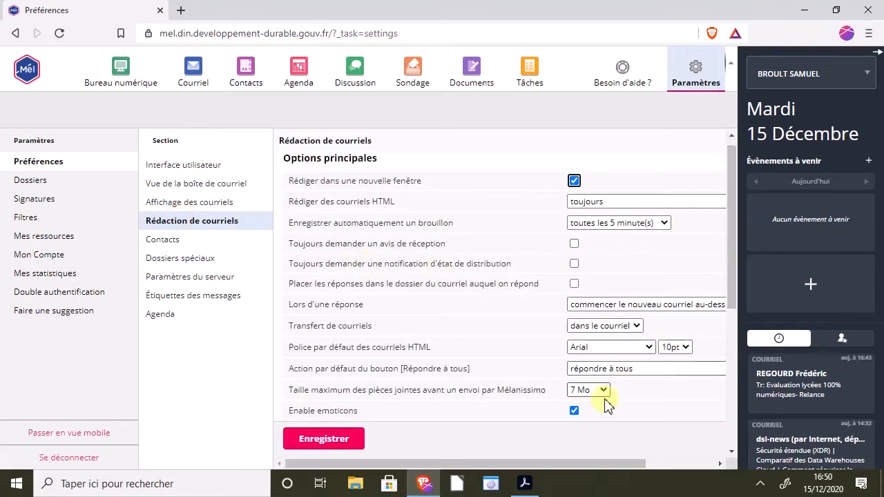
left_click_drag(493, 466, 509, 472)
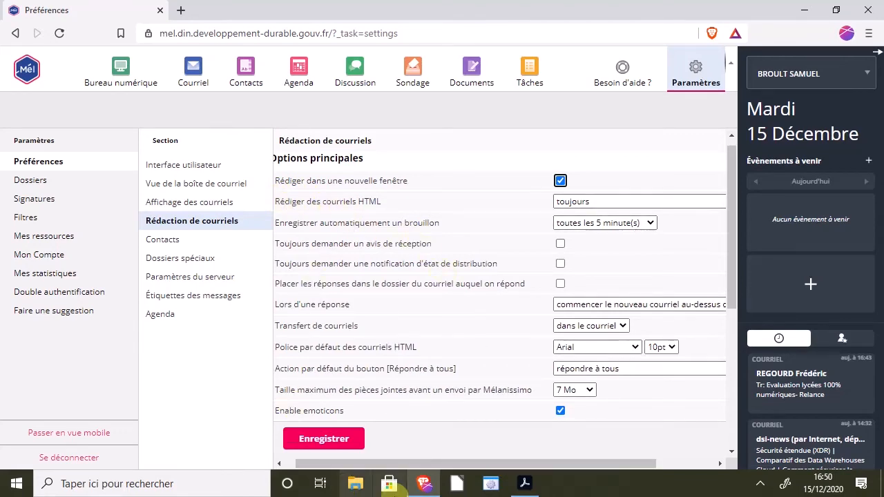
left_click(523, 484)
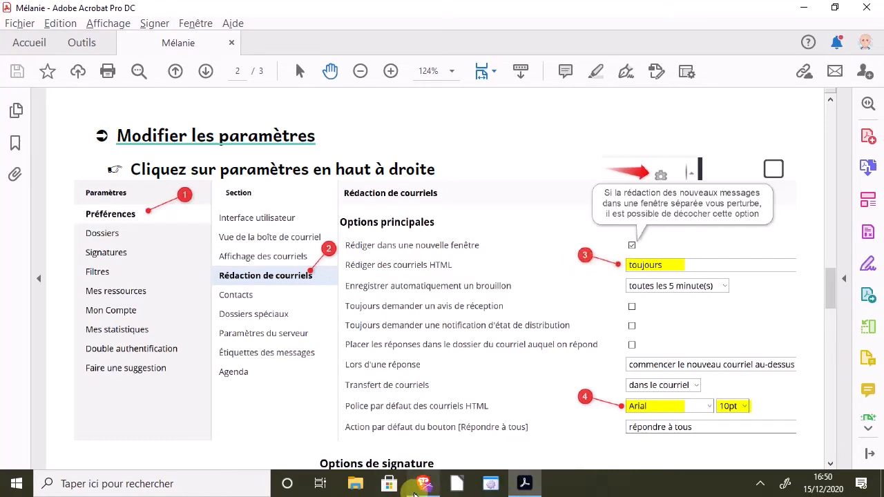
left_click(424, 484)
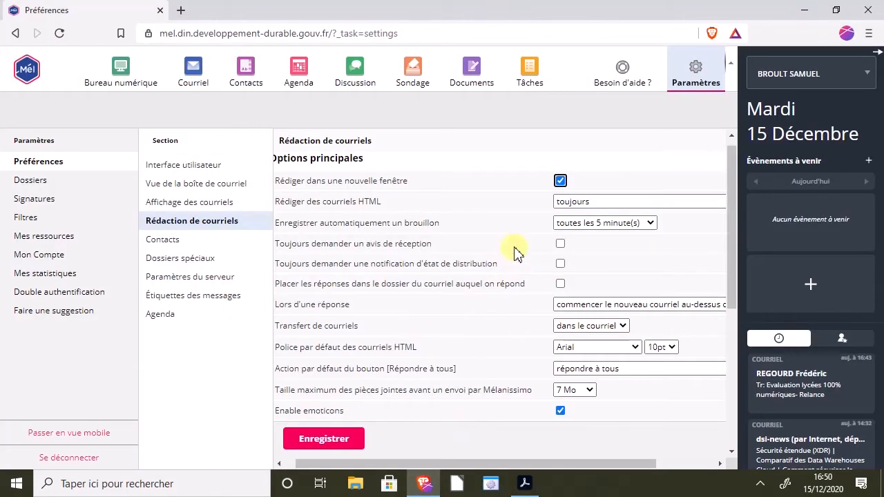
left_click(618, 201)
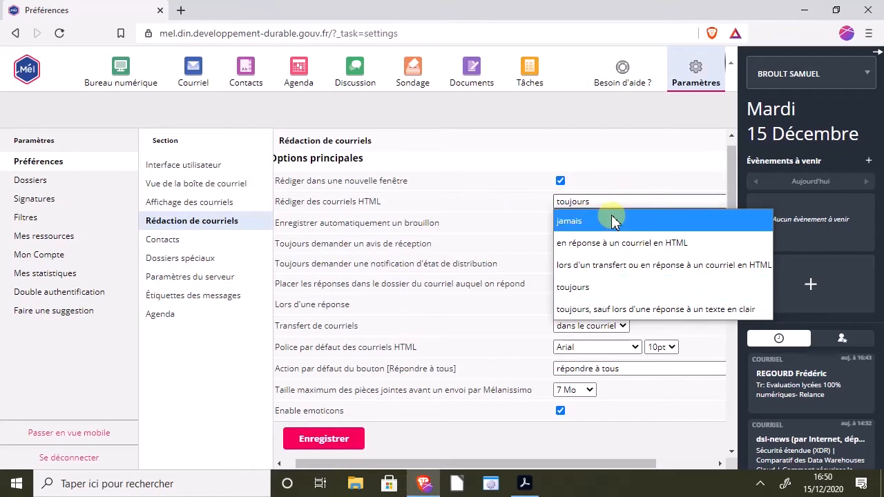
left_click(600, 289)
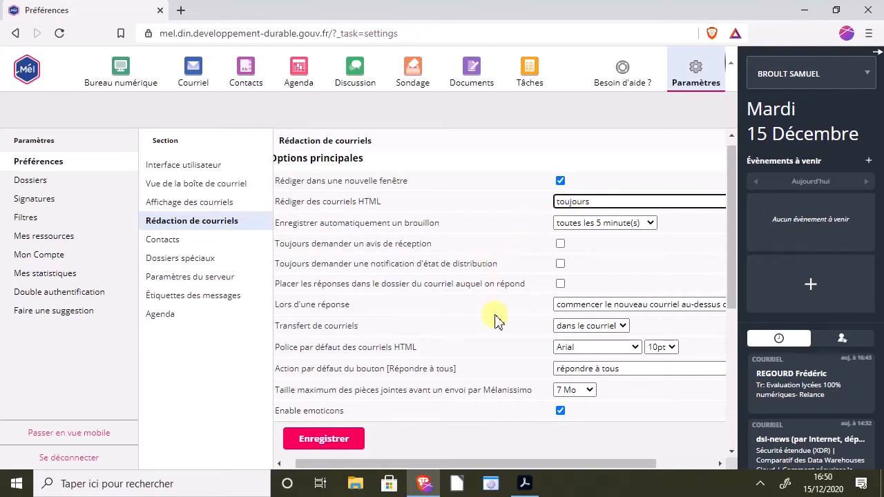
Check the font settings in the Acrobat guide and, back in Mél in Brave, set the default HTML e-mail font to Arial, 10pt.
left_click(524, 483)
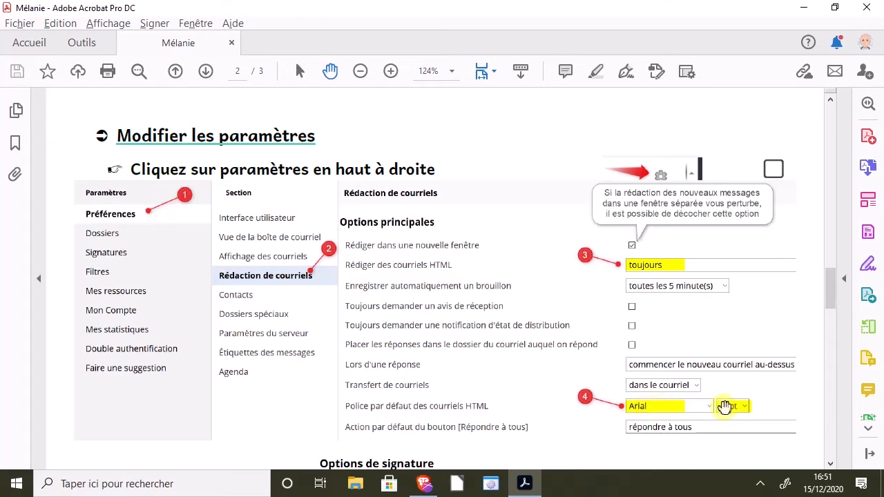
left_click(424, 484)
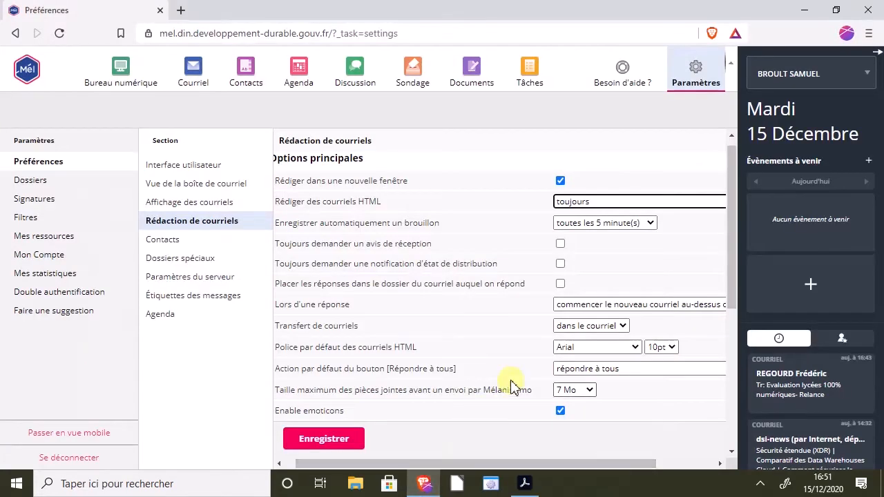
left_click(579, 348)
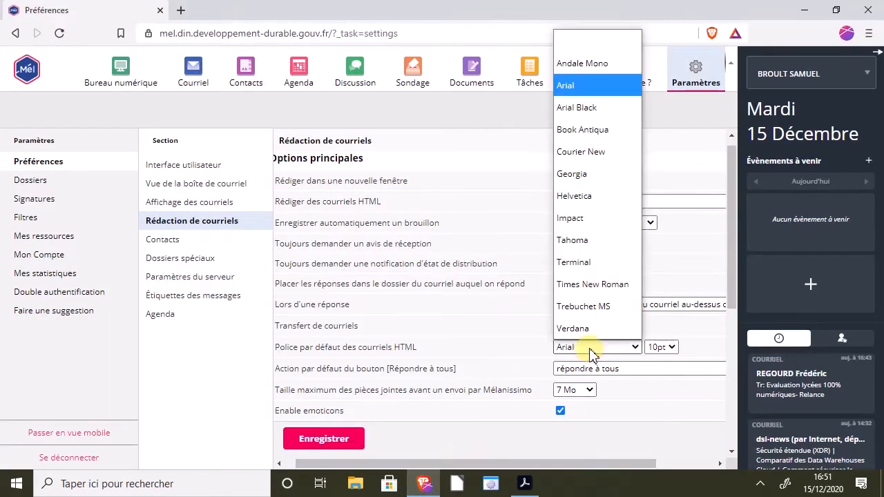
left_click(568, 88)
left_click(660, 347)
left_click(658, 202)
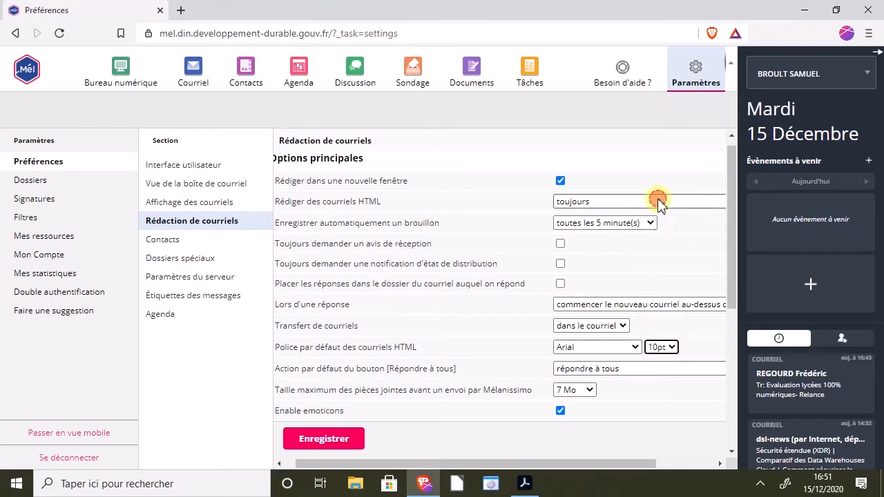
Check the signature options in the Acrobat guide and, back in Mél in Brave, set "Ajouter la signature automatiquement" to toujours.
left_click_drag(735, 291, 740, 336)
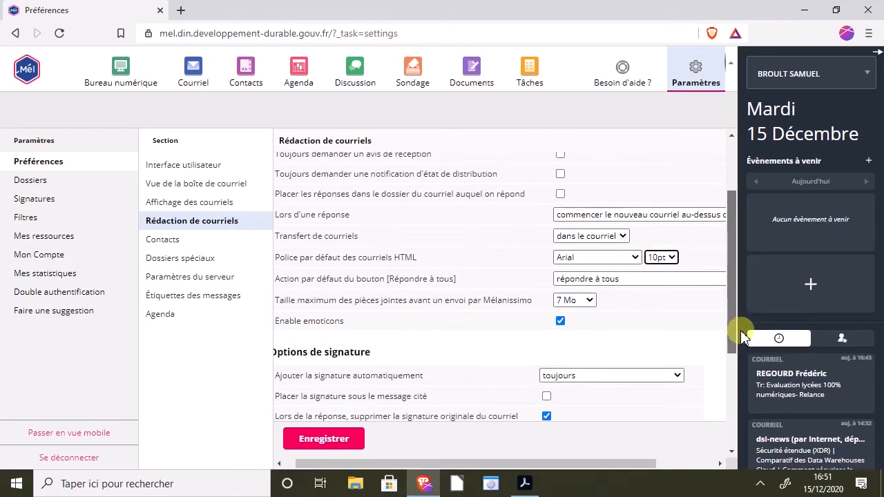
left_click(532, 491)
left_click_drag(835, 288, 834, 310)
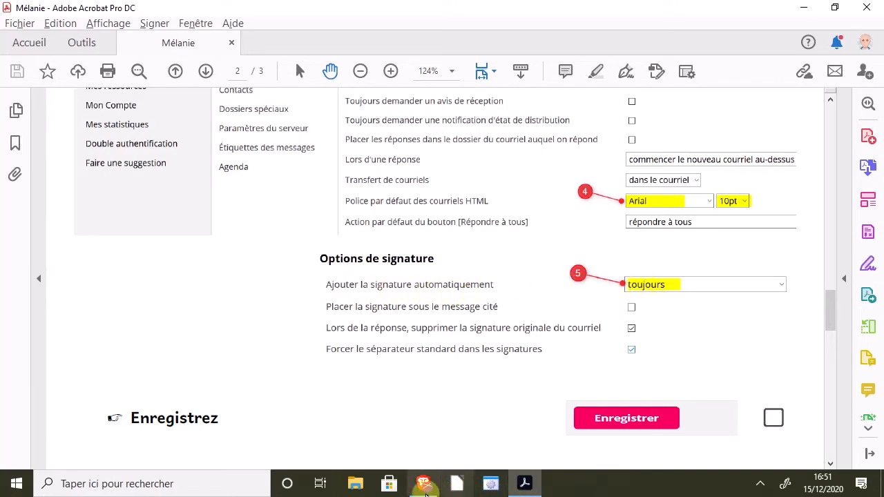
left_click(434, 487)
left_click_drag(734, 247, 719, 338)
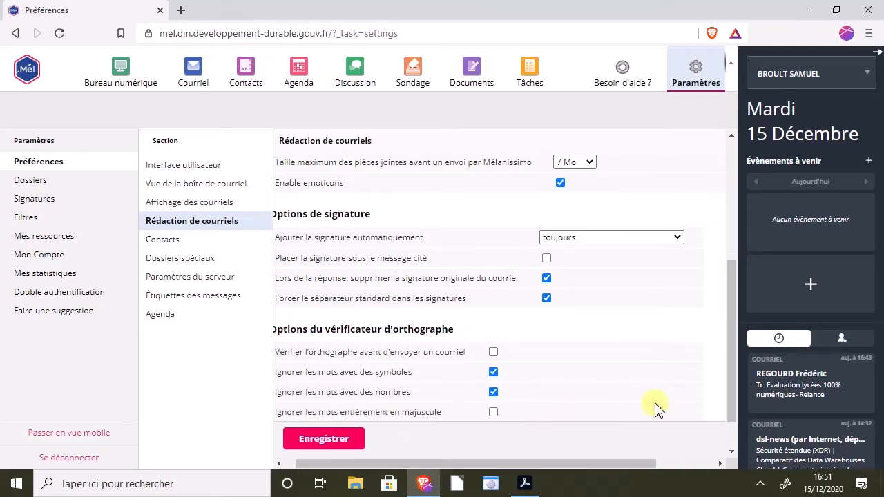
left_click_drag(613, 462, 559, 468)
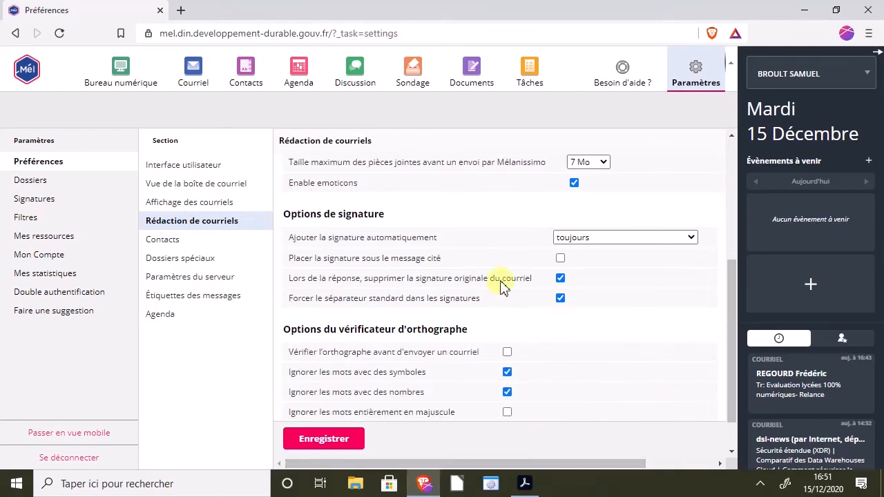
mouse_move(290, 241)
left_mouse_down()
mouse_move(419, 234)
mouse_move(444, 249)
left_mouse_up()
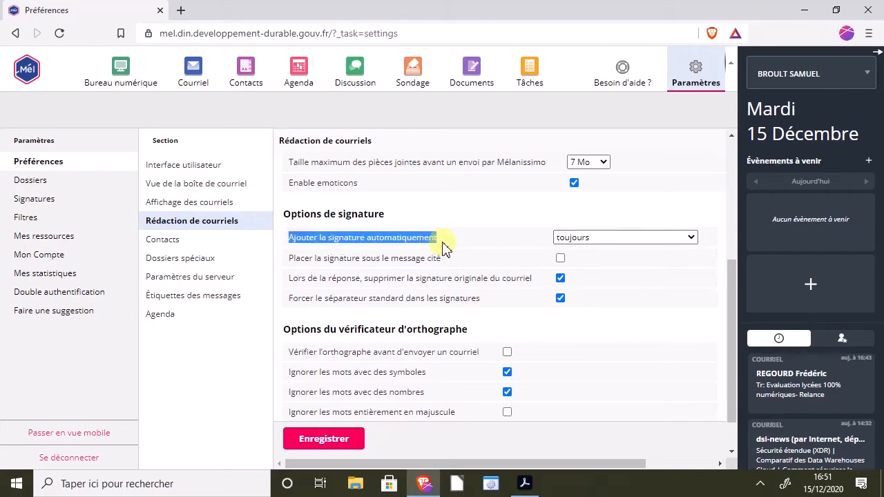
left_click(608, 237)
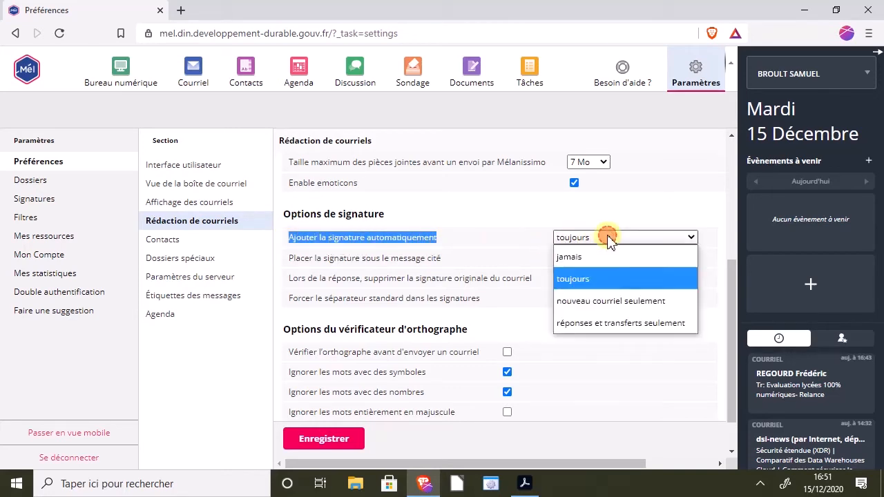
left_click(592, 284)
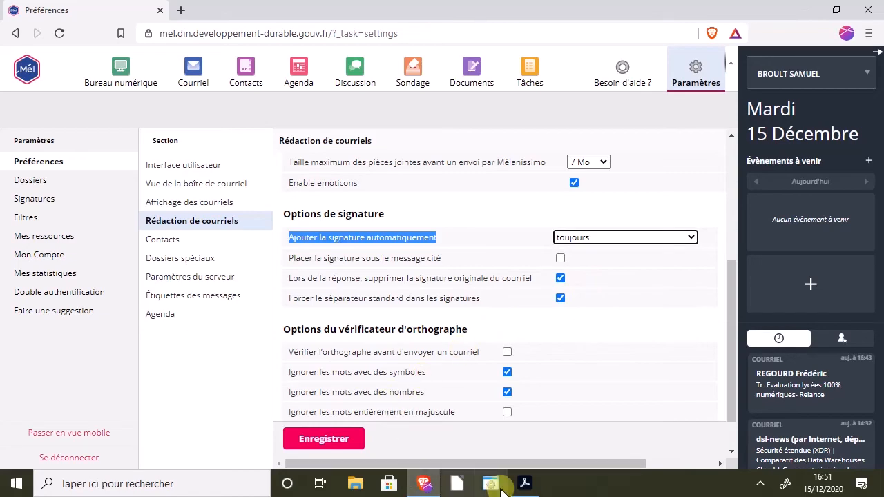
Check the remaining instructions on page 2 of the Acrobat guide and, back in Mél in Brave, save the Rédaction de courriels preferences.
left_click(525, 484)
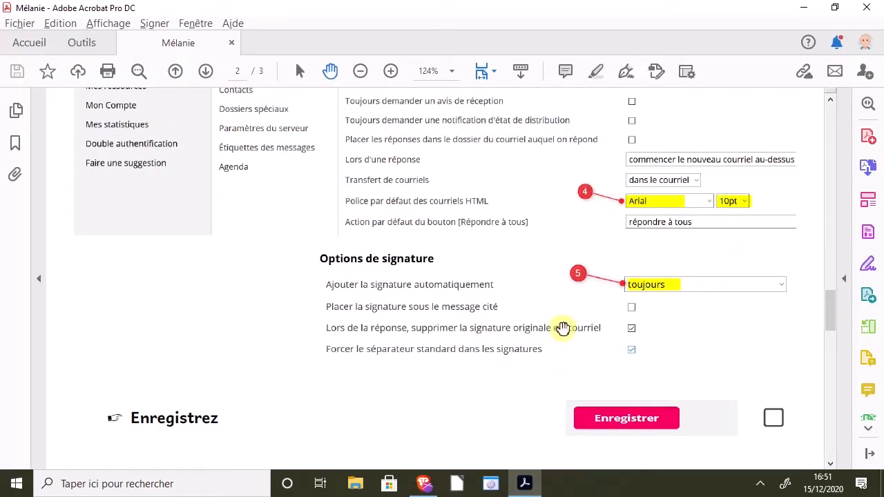
scroll(558, 328, "down", 2)
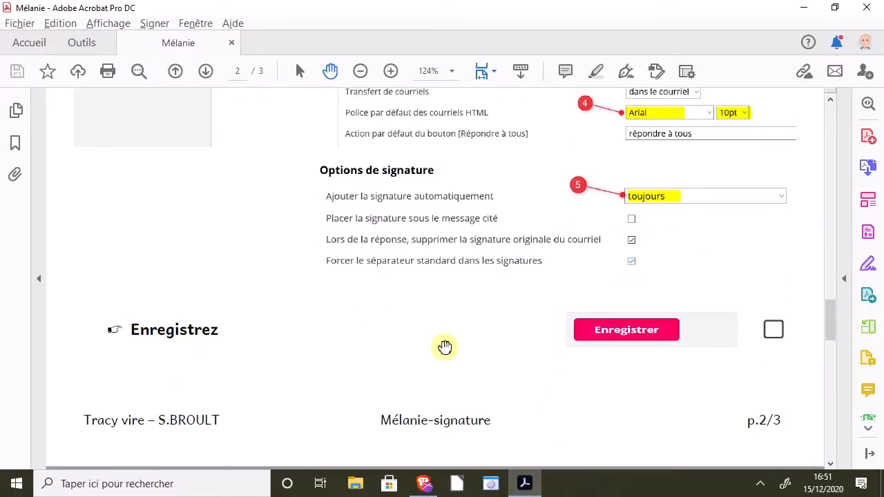
key("alt+Tab")
left_click(355, 441)
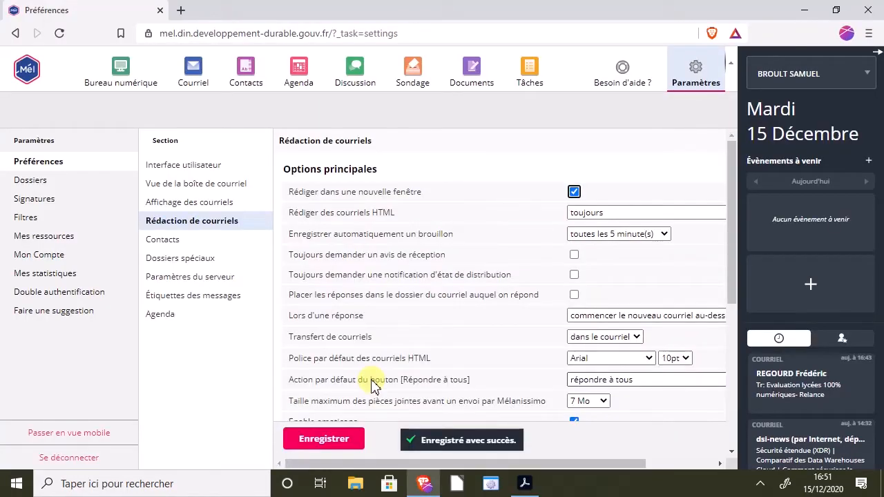
Read the "Modifier sa signature" section in the Acrobat guide and, back in Mél in Brave, open the personal signature under Signatures.
key("alt+Tab")
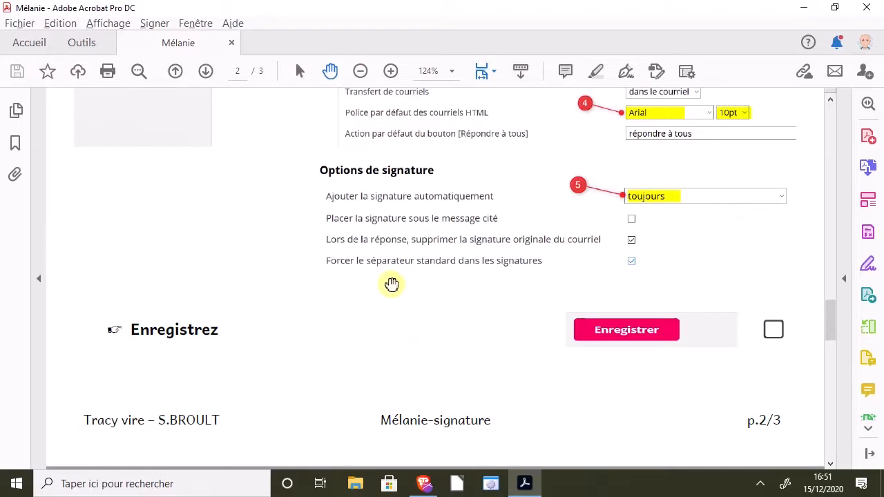
scroll(392, 282, "down", 10)
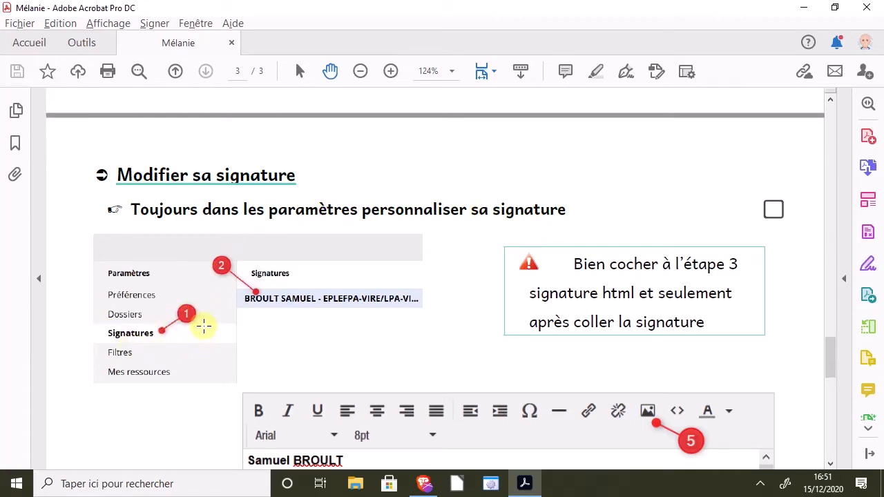
key("alt+Tab")
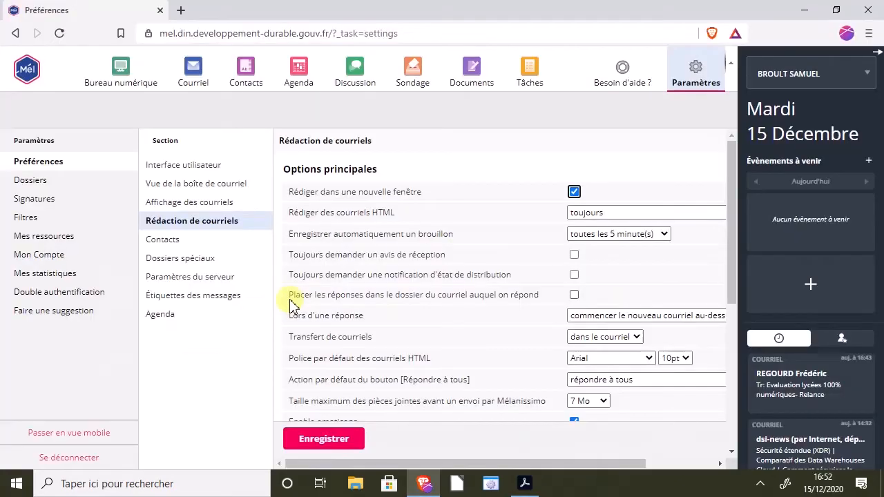
left_click(26, 200)
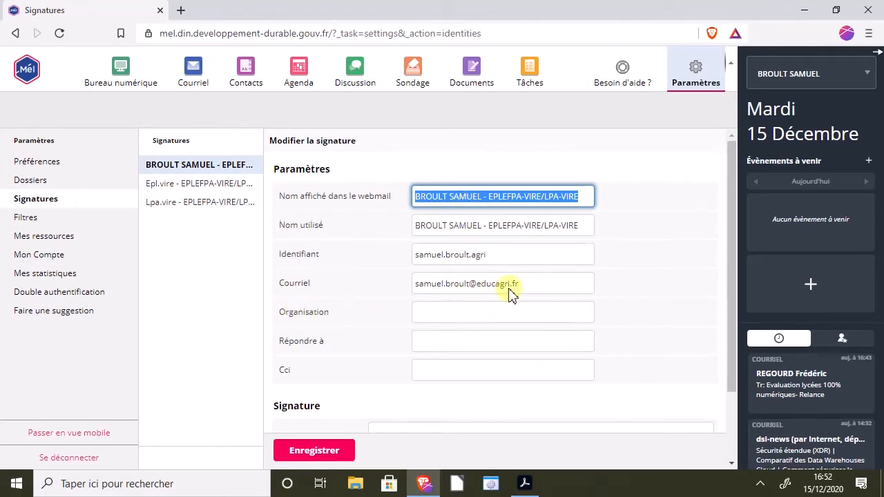
Fill in the signature's Organisation as "Campus agricole public Tracy Vire" and move to the empty Signature text field.
scroll(501, 284, "down", 2)
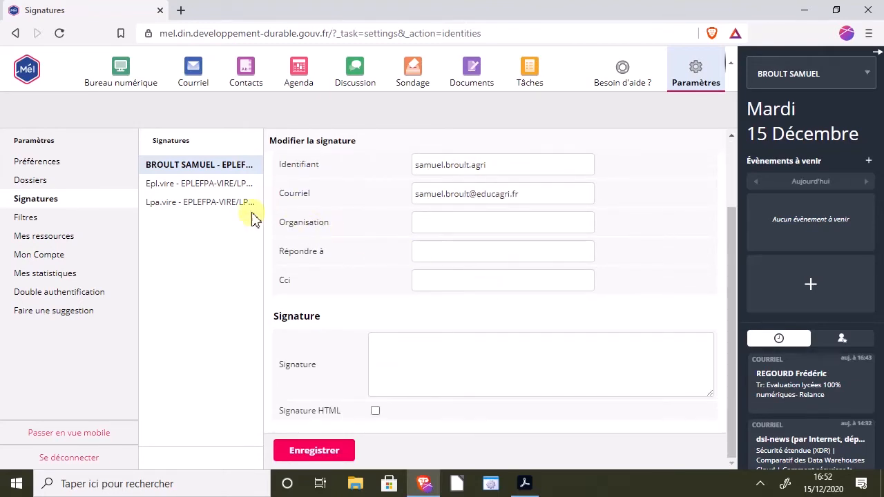
left_click(443, 221)
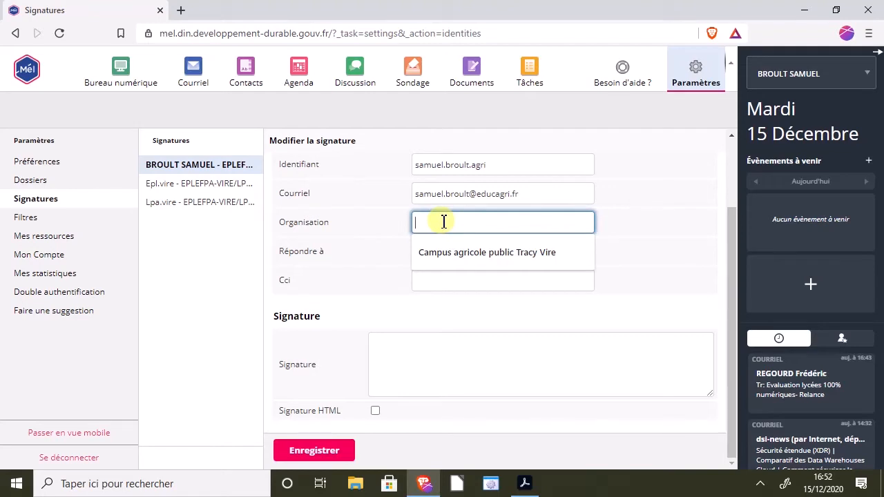
left_click(456, 254)
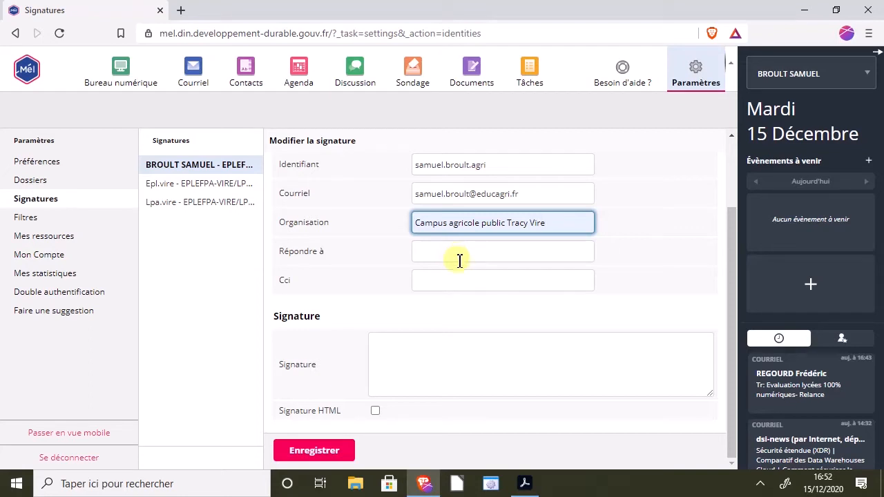
left_click(412, 358)
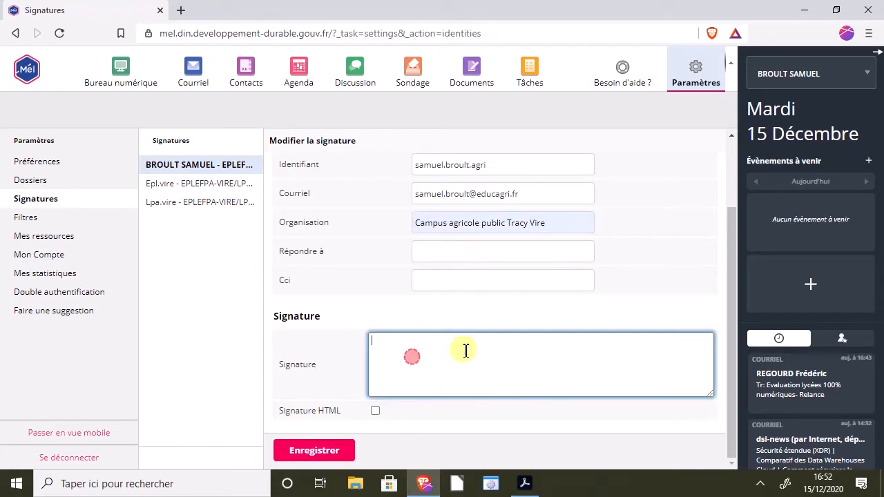
left_click(733, 264)
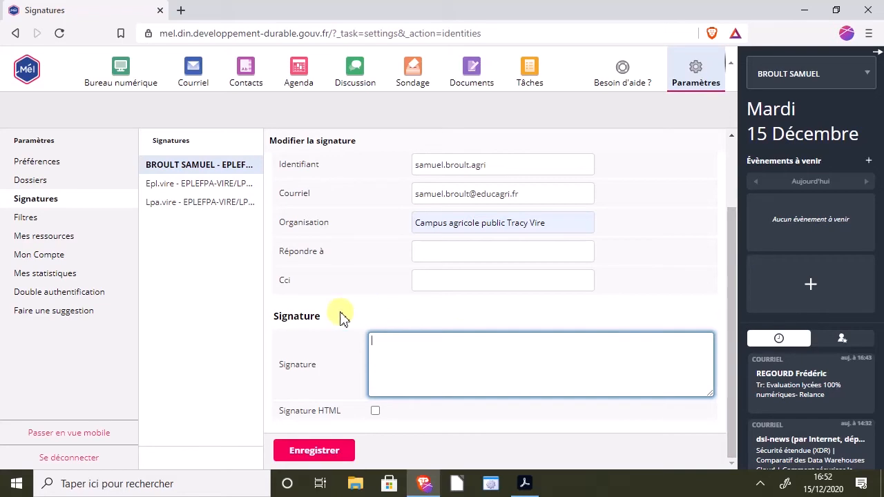
Review the signature steps in the Acrobat guide and, back in Mél in Brave, enable Signature HTML.
key("alt+Tab")
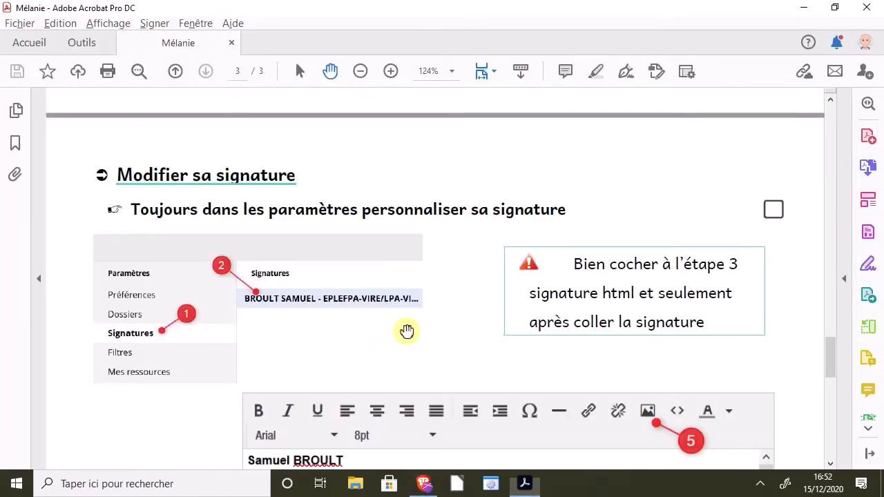
scroll(368, 325, "down", 3)
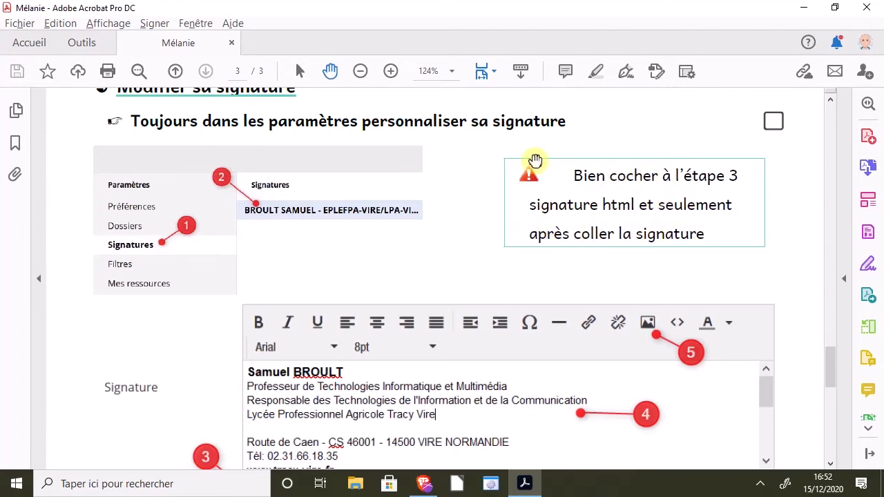
scroll(387, 272, "down", 3)
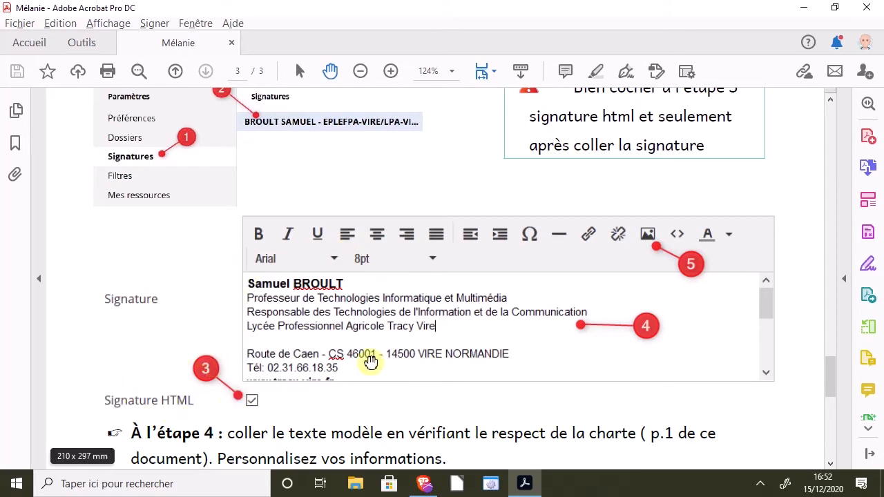
key("alt+Tab")
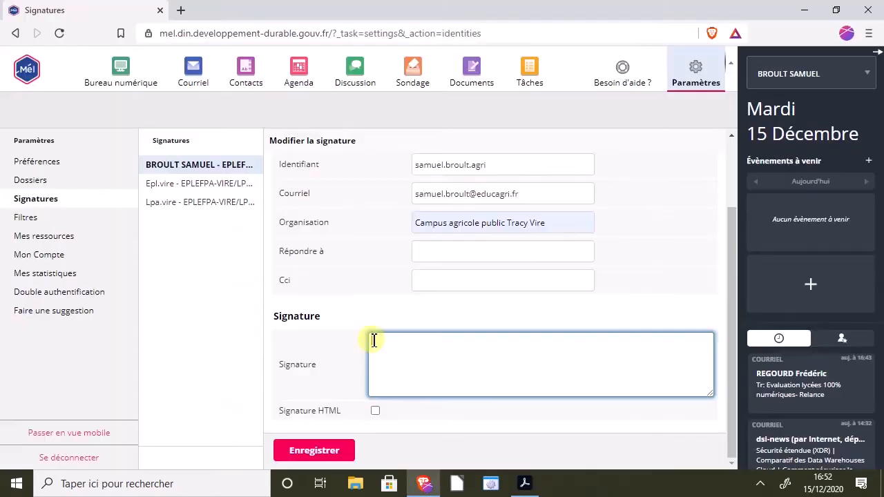
left_click(375, 412)
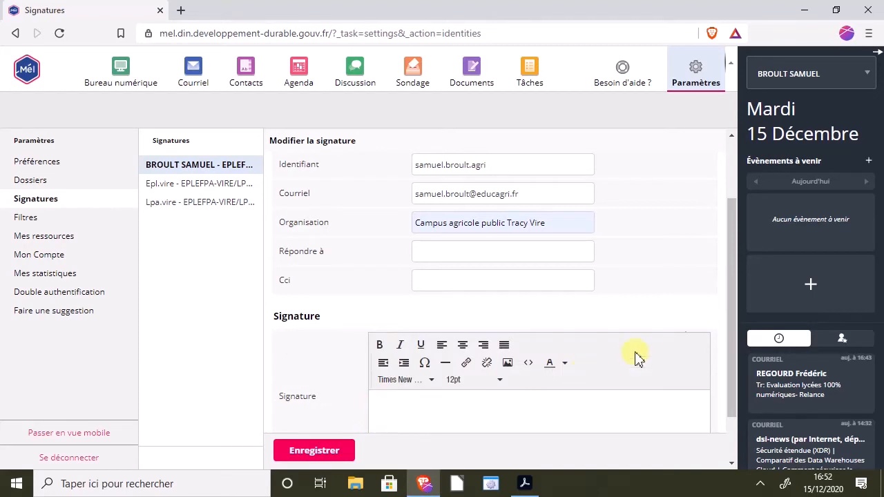
Set the font of the HTML signature editor to Arial.
scroll(722, 270, "down", 2)
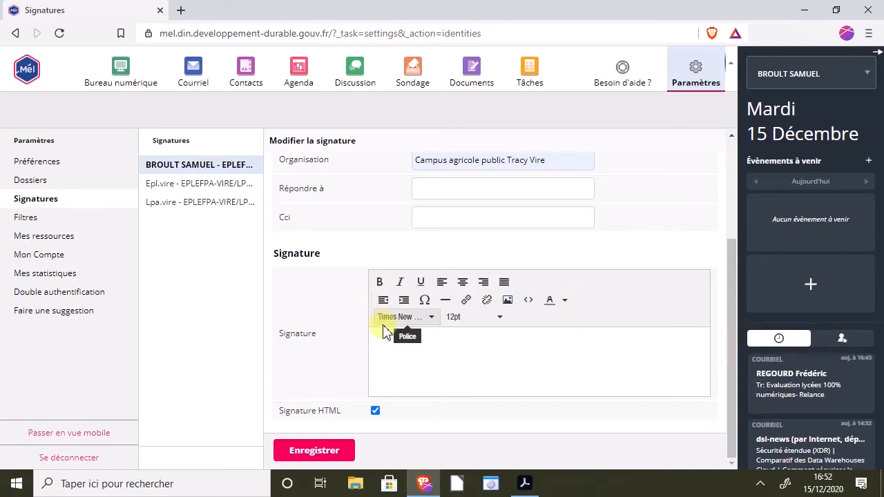
left_click(427, 322)
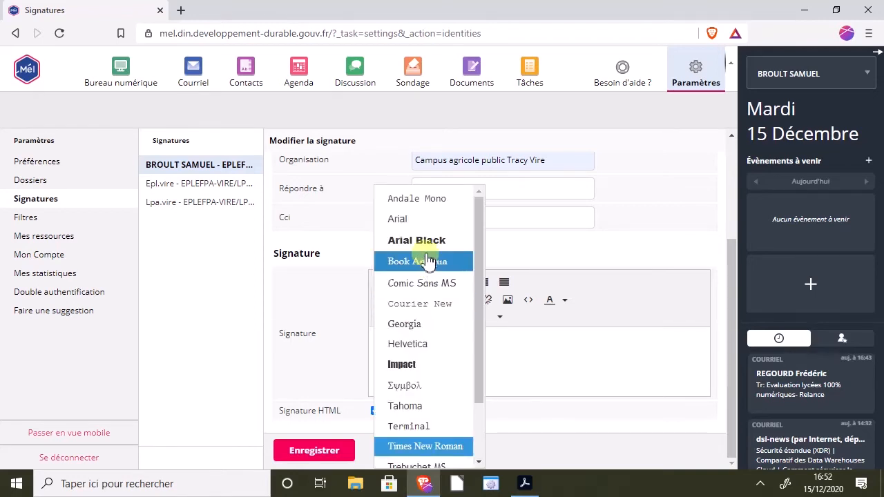
left_click(425, 219)
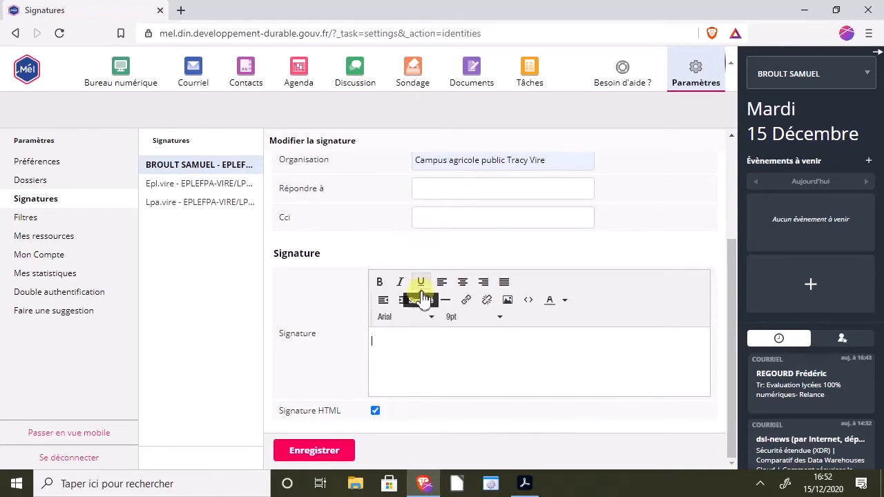
Paste the copied LPA model signature text into the Signature editor.
left_click(380, 345)
left_click(383, 353)
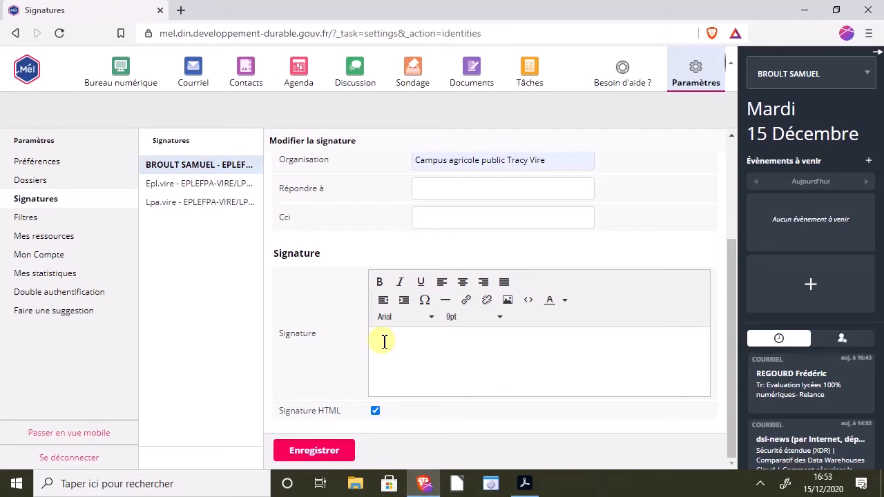
key("ctrl+v")
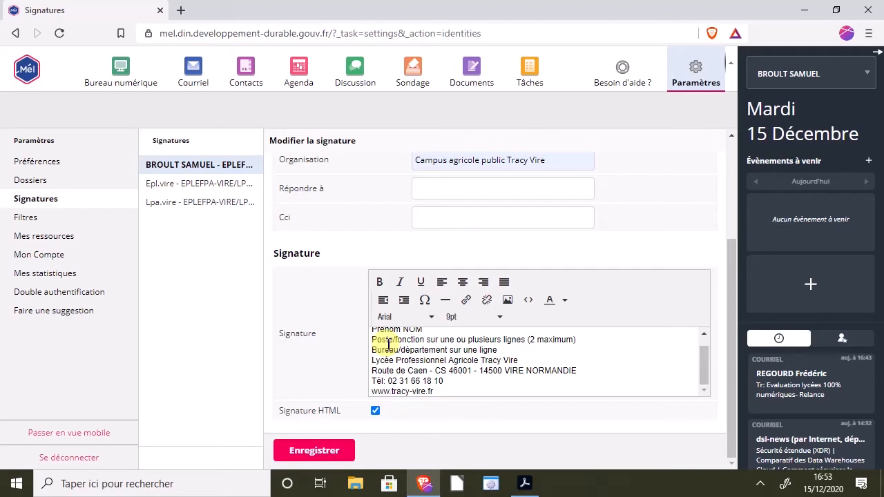
scroll(426, 351, "up", 1)
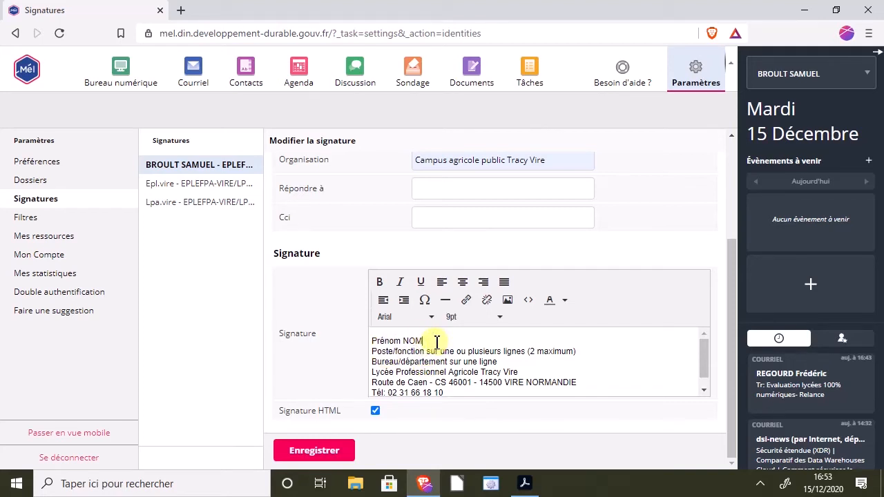
Make the "Prénom NOM" line of the pasted signature bold.
left_click(441, 342)
left_click(408, 342)
left_click(386, 340)
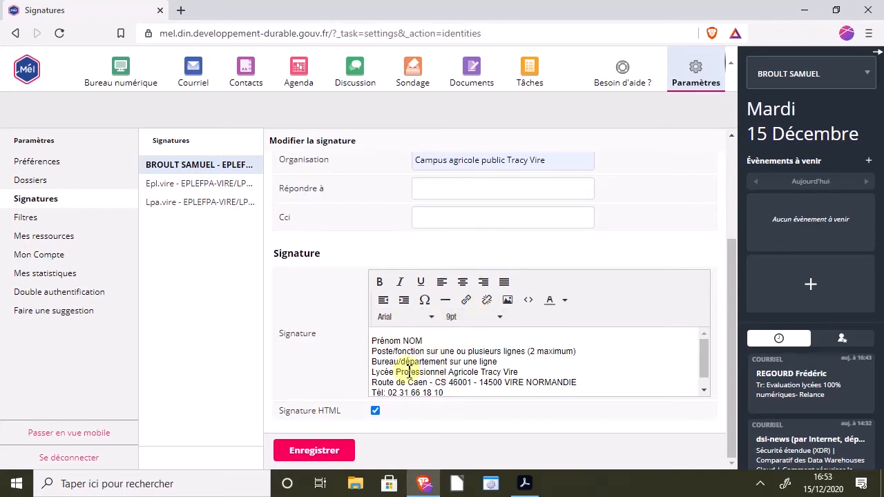
left_click_drag(428, 341, 372, 338)
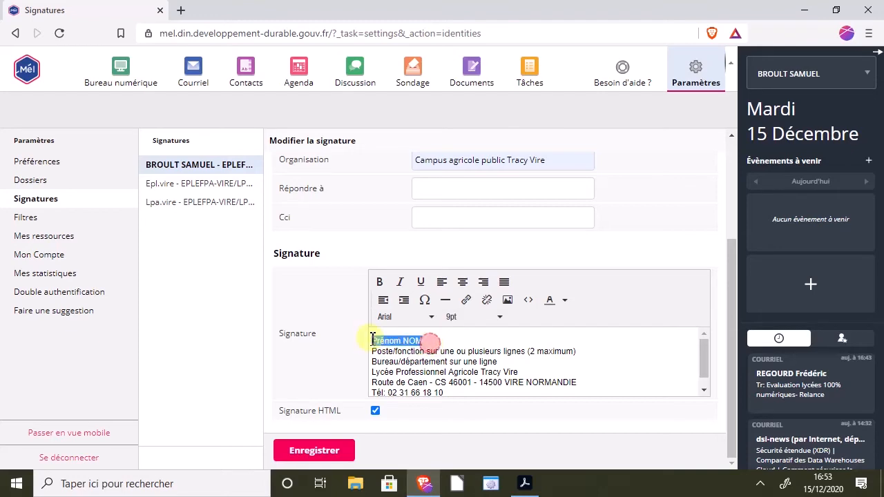
left_click(380, 283)
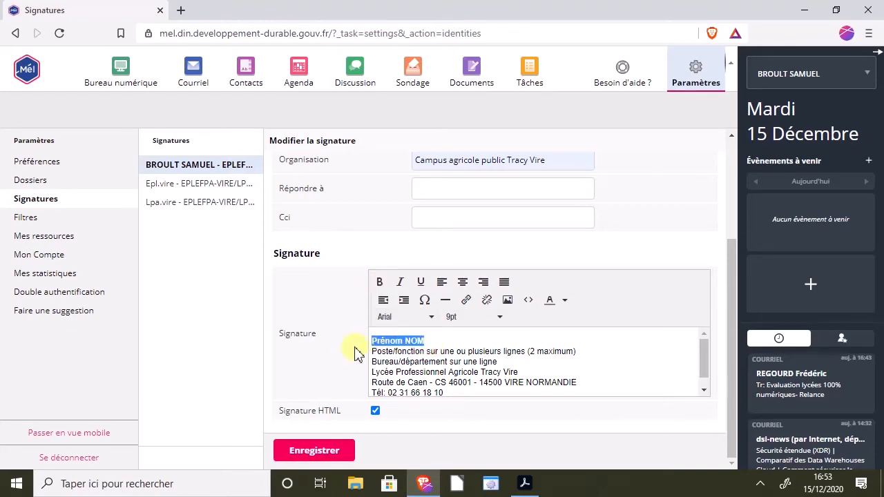
Switch to the Acrobat guide and review the font and size rules in "Charte de signature à respecter" and the signature-editing steps.
key("alt+Tab")
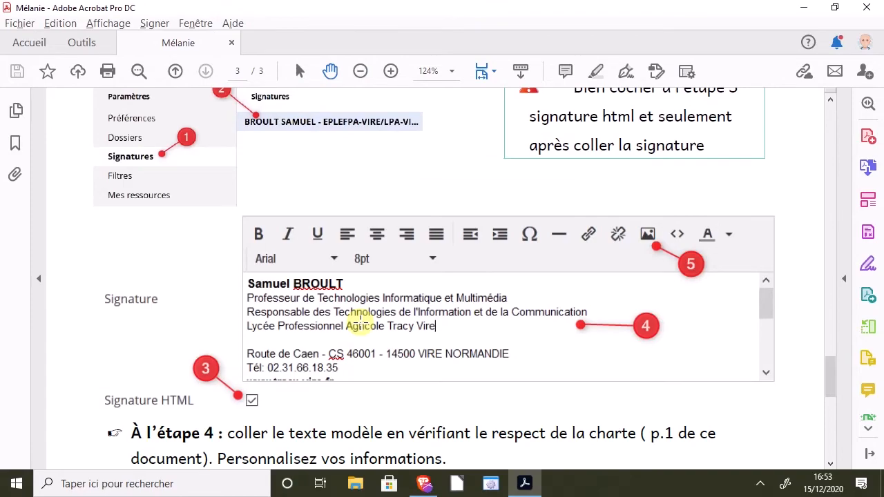
scroll(360, 323, "up", 10)
scroll(360, 322, "up", 15)
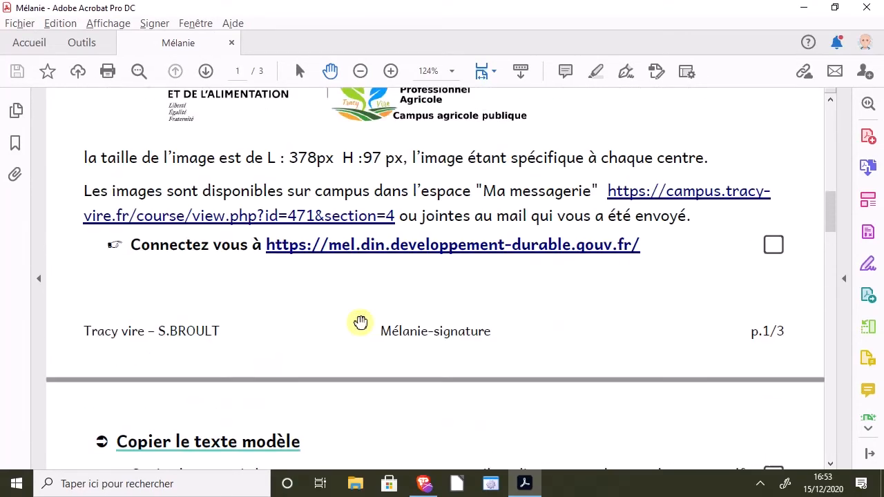
scroll(359, 320, "up", 5)
scroll(359, 320, "down", 3)
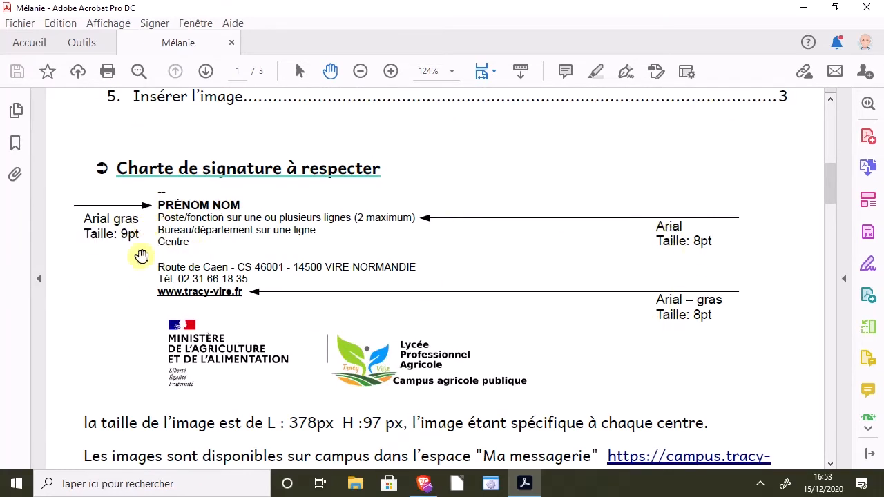
scroll(366, 325, "down", 10)
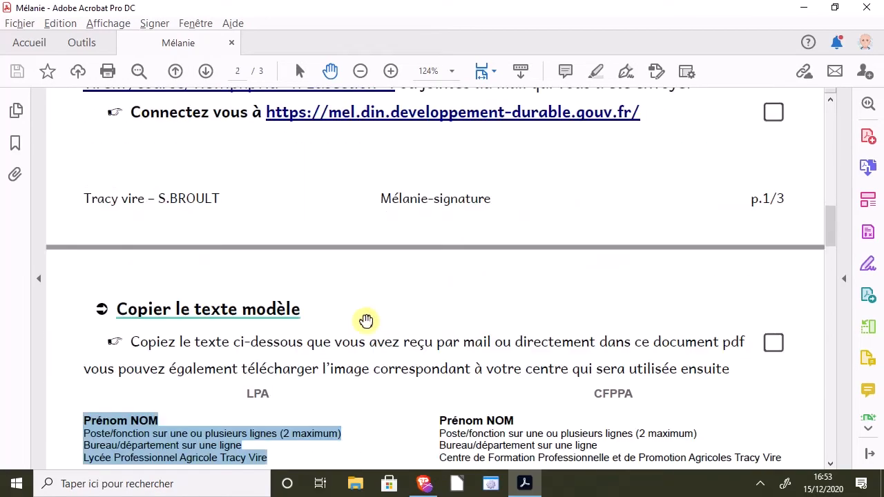
scroll(366, 316, "down", 15)
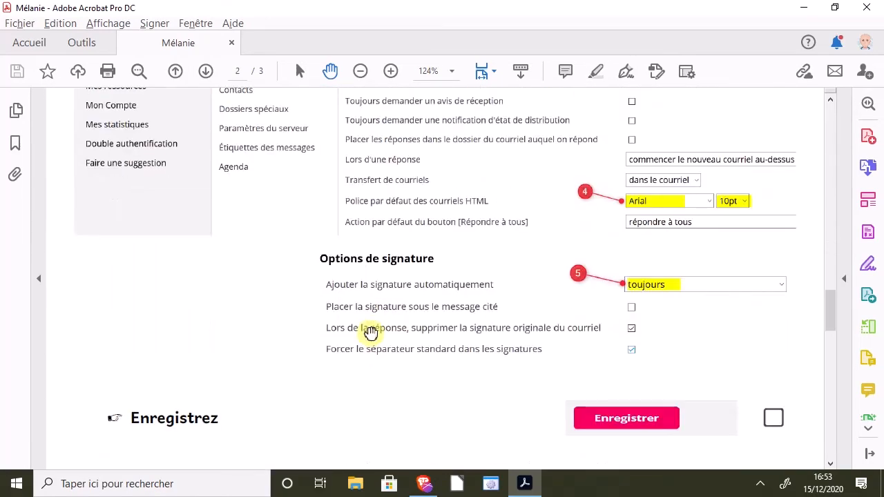
scroll(371, 335, "down", 14)
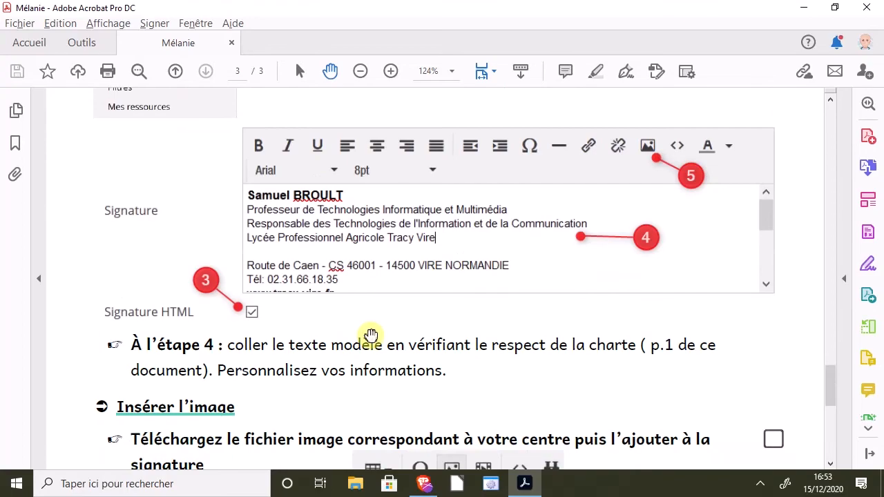
scroll(371, 335, "down", 7)
scroll(371, 335, "up", 7)
scroll(369, 335, "up", 5)
scroll(368, 336, "down", 1)
scroll(450, 304, "down", 3)
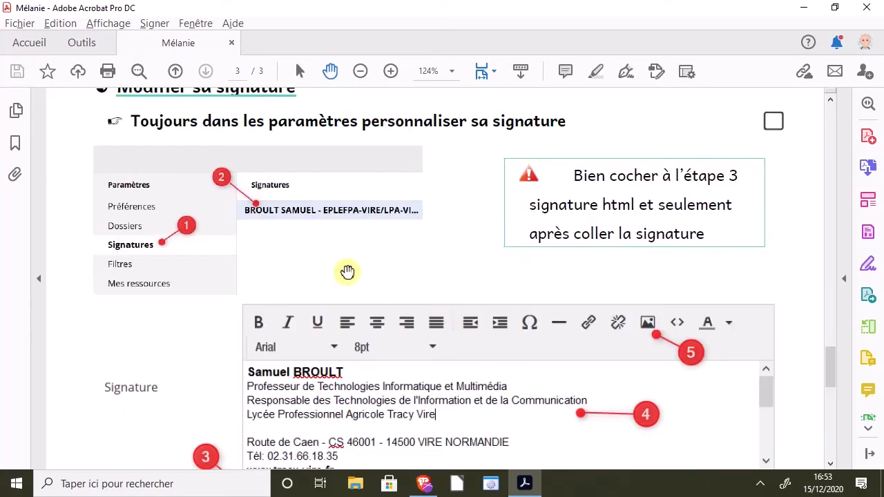
scroll(393, 275, "down", 3)
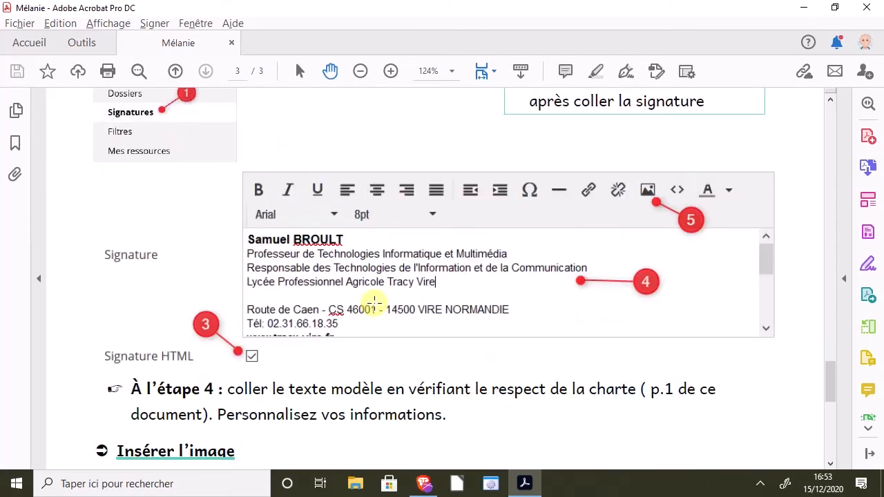
Back in Mél in Brave, set all signature lines below "Prénom NOM" to 8pt.
key("alt+Tab")
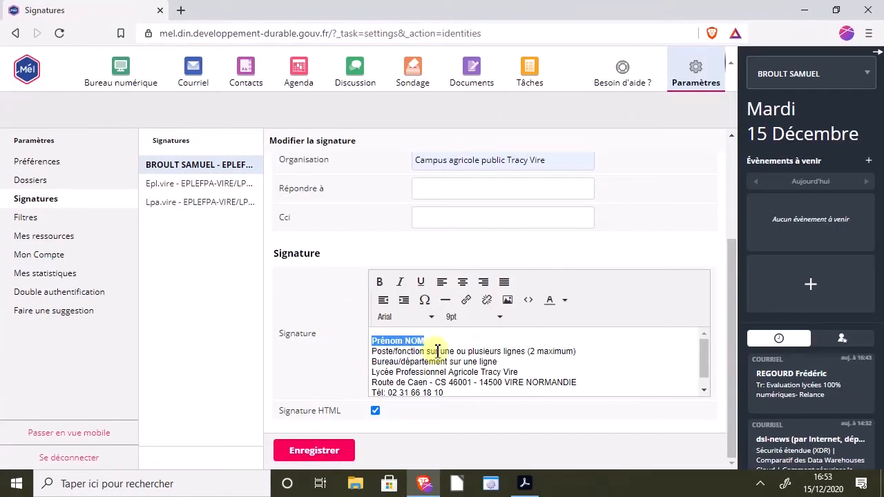
left_click(438, 346)
scroll(449, 355, "down", 1)
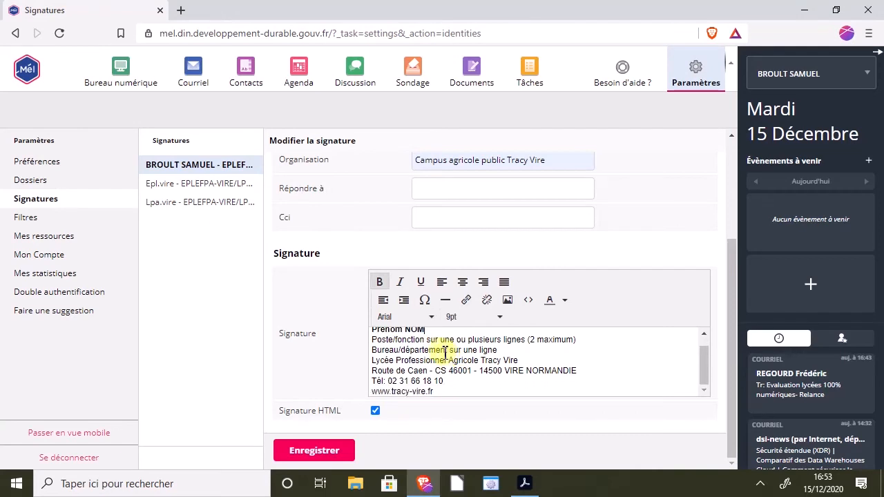
left_click(376, 340)
left_click_drag(403, 353, 435, 382)
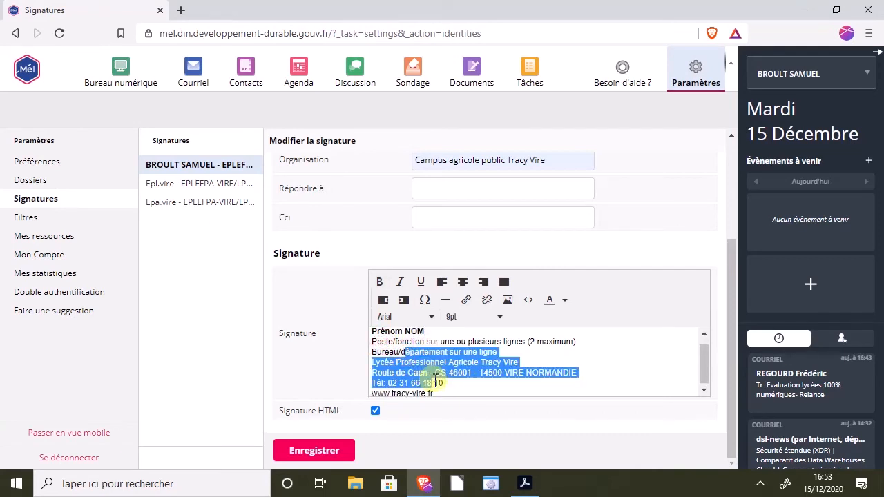
left_click(408, 344)
left_click_drag(372, 342, 460, 407)
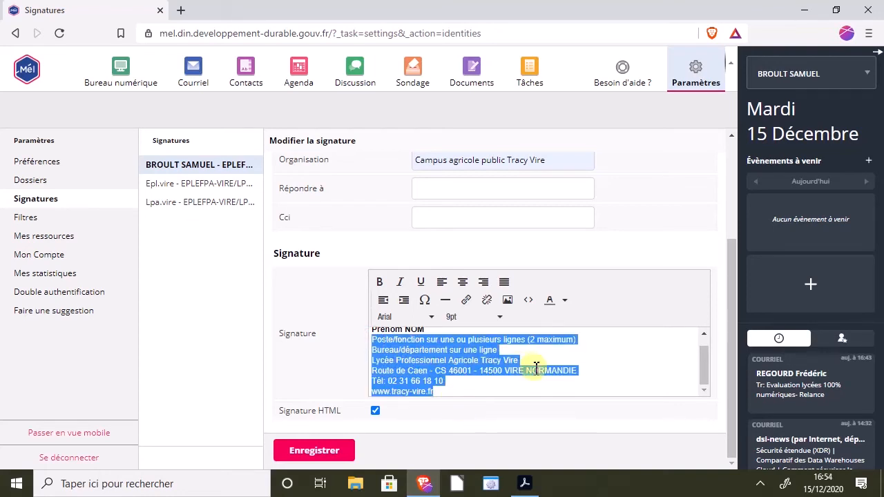
left_click(458, 319)
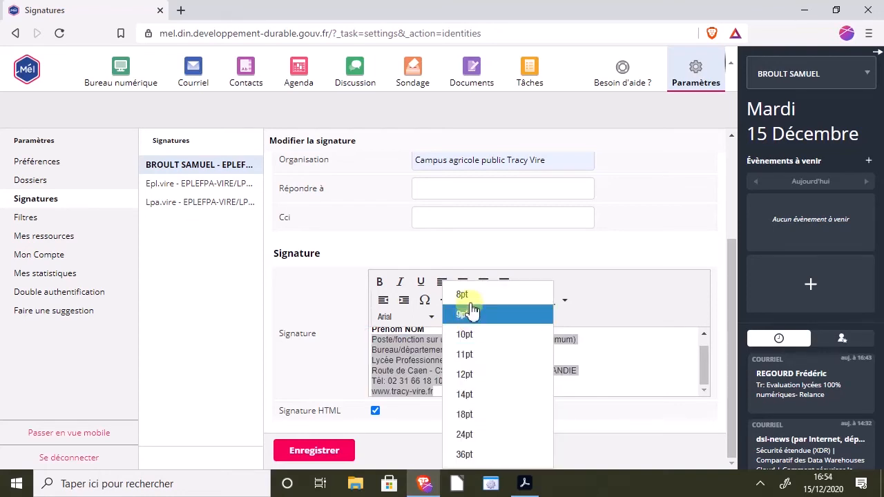
left_click(464, 295)
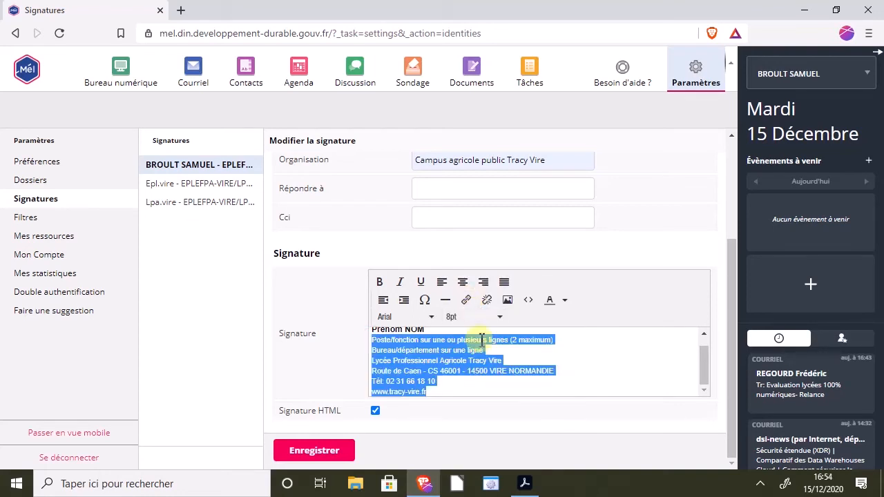
left_click(480, 389)
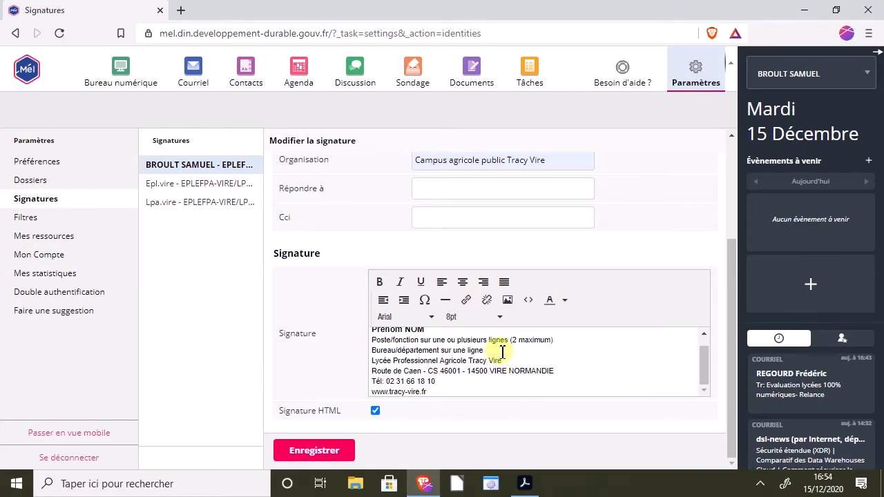
Check the sample layout in the Acrobat guide and, back in Mél, insert a blank line between the school name and the address.
key("alt+Tab")
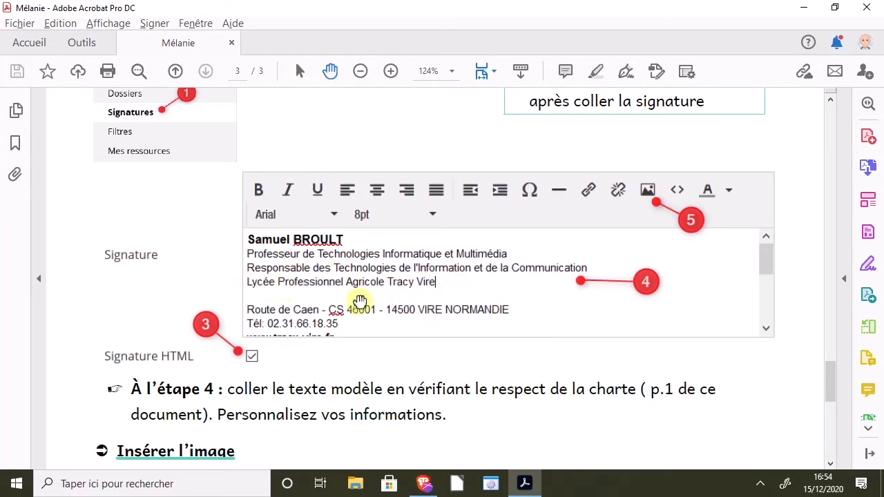
key("alt+Tab")
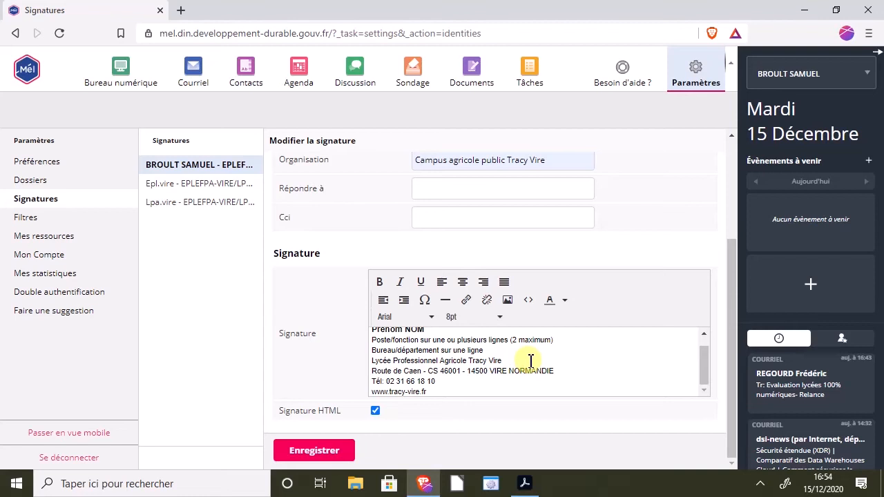
key("Return")
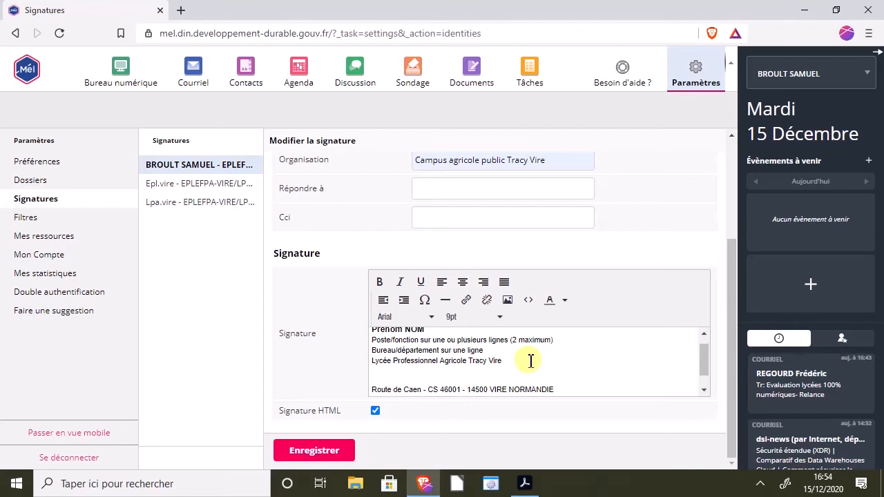
left_click(404, 361)
left_click(406, 371)
scroll(442, 364, "down", 1)
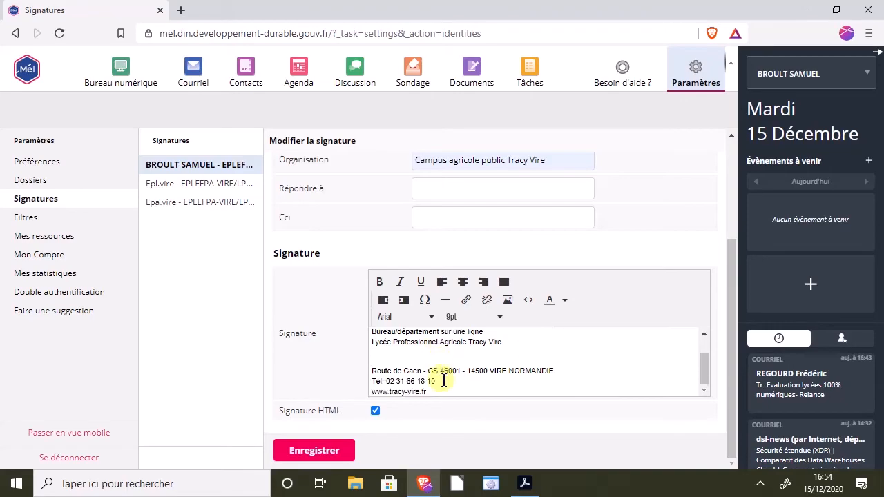
Examine the signature charter and model texts in the Acrobat guide for the formatting required on the website line.
key("alt+Tab")
scroll(413, 297, "down", 2)
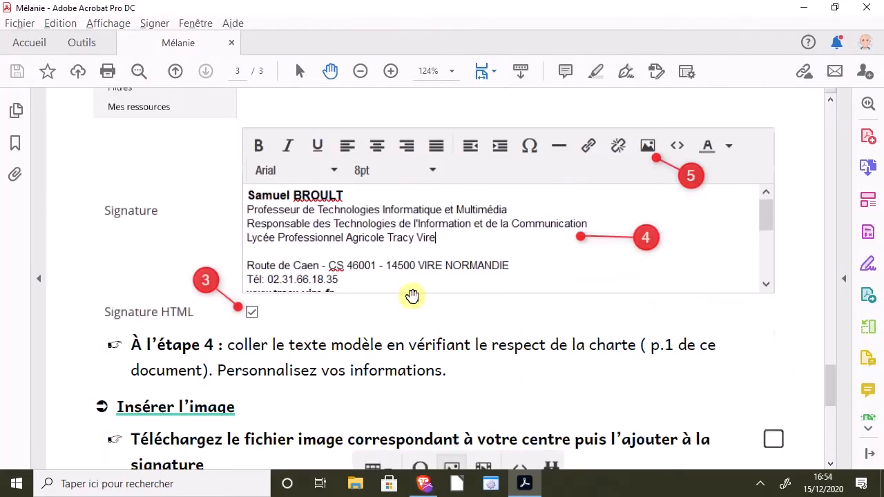
scroll(412, 296, "up", 20)
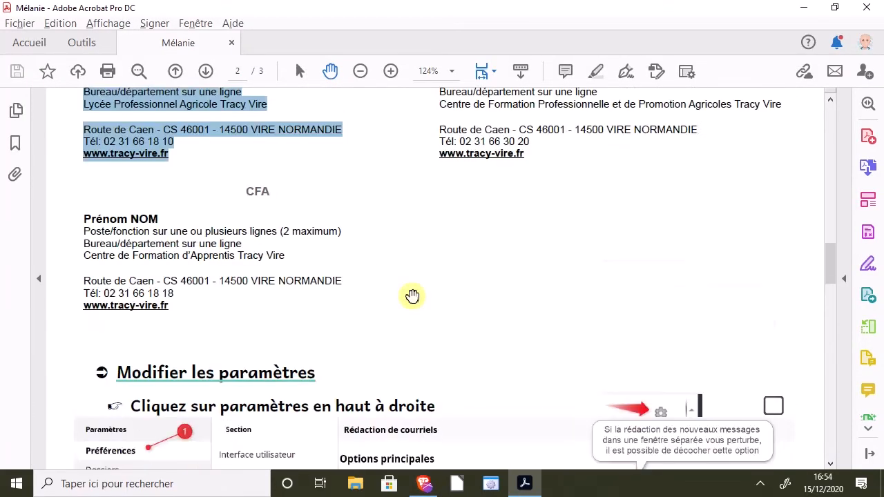
scroll(412, 296, "up", 3)
scroll(412, 295, "down", 2)
scroll(413, 295, "up", 8)
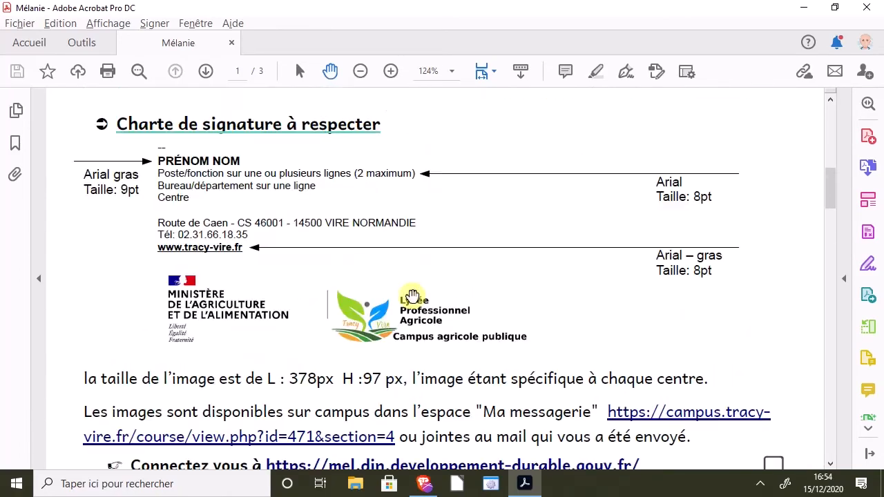
scroll(413, 296, "down", 2)
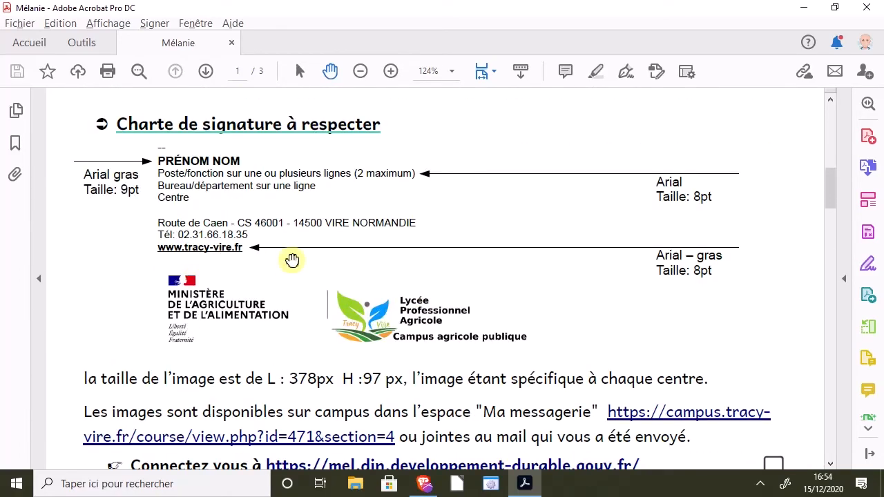
scroll(321, 279, "down", 1)
scroll(320, 278, "down", 13)
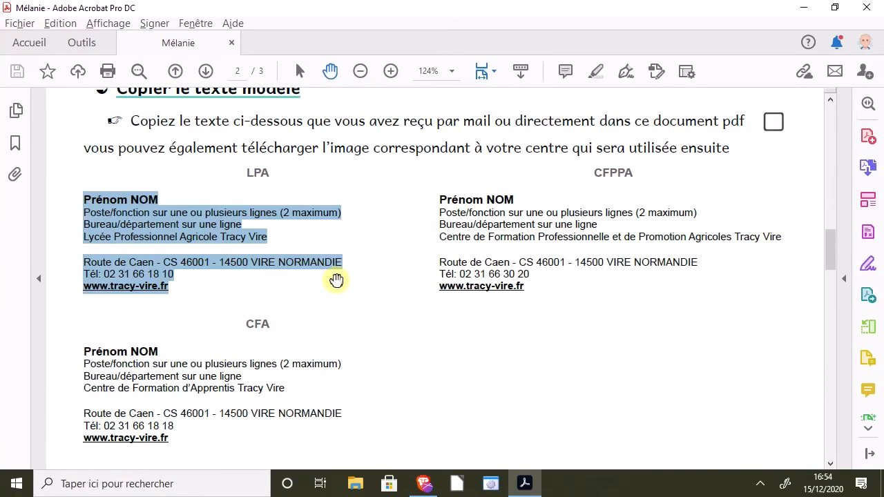
scroll(335, 278, "up", 11)
scroll(336, 278, "up", 1)
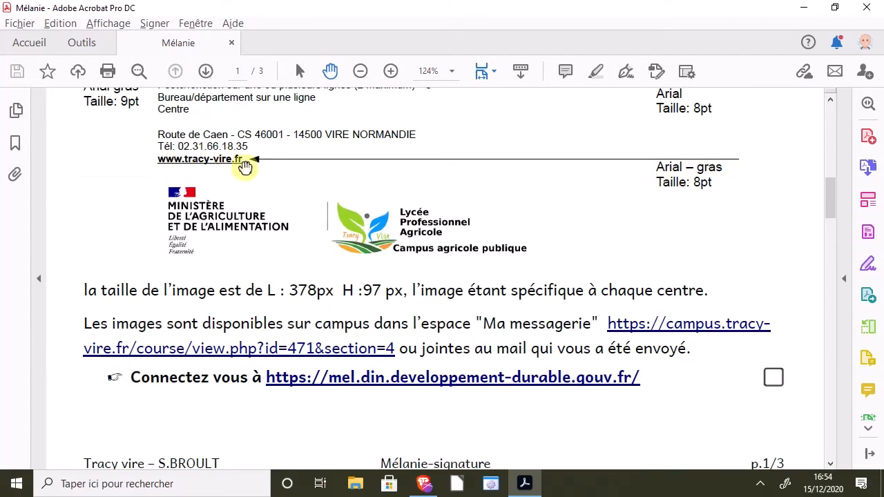
scroll(436, 269, "down", 18)
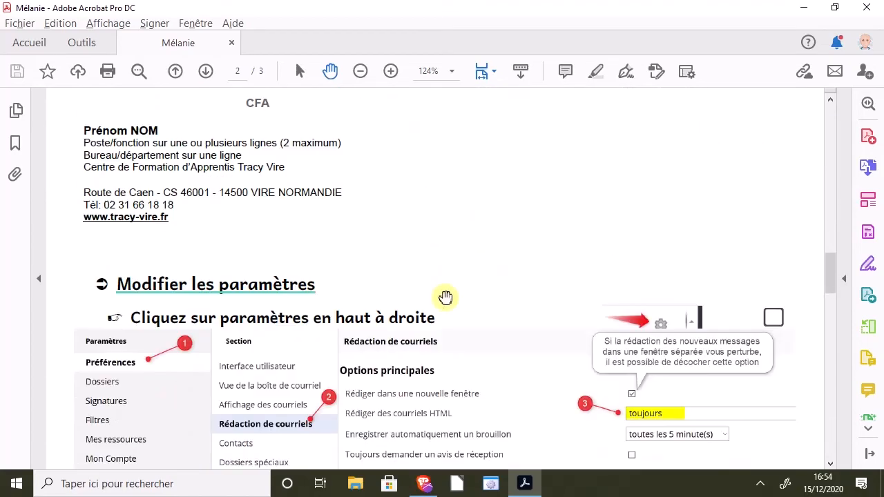
scroll(443, 288, "down", 20)
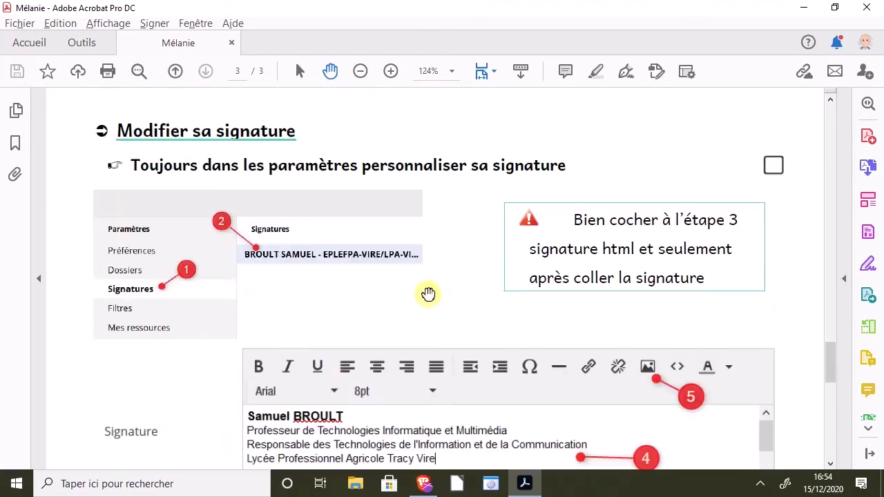
scroll(423, 294, "down", 5)
key("alt+Tab")
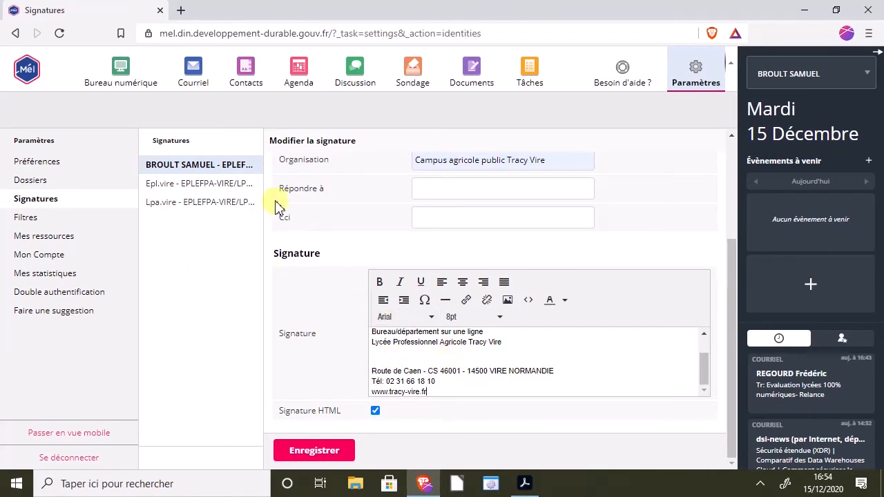
left_click_drag(445, 391, 385, 393)
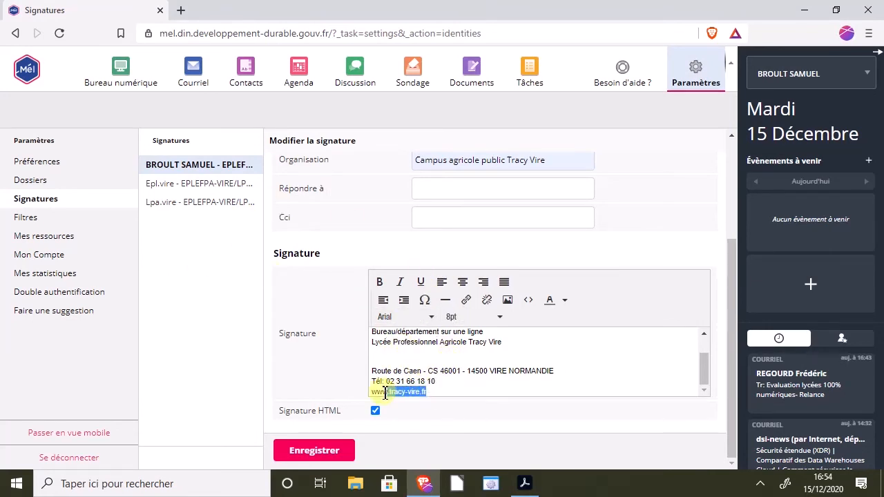
left_click(381, 283)
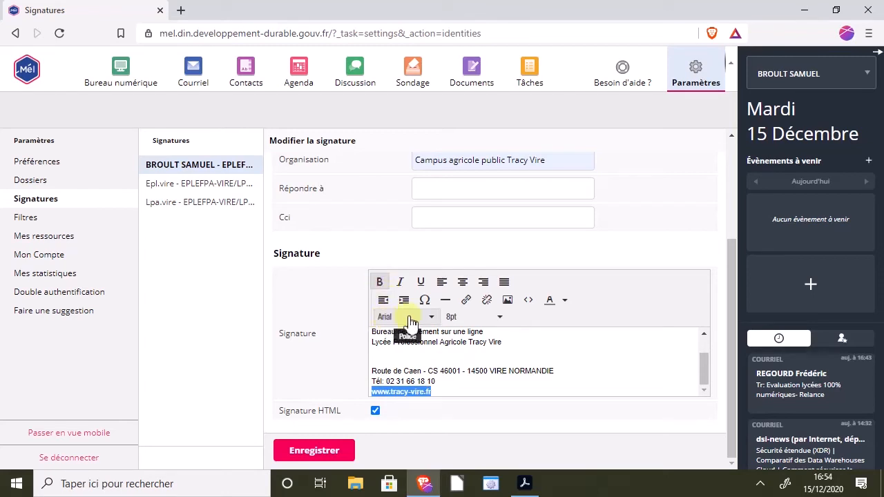
left_click(507, 387)
left_click(501, 392)
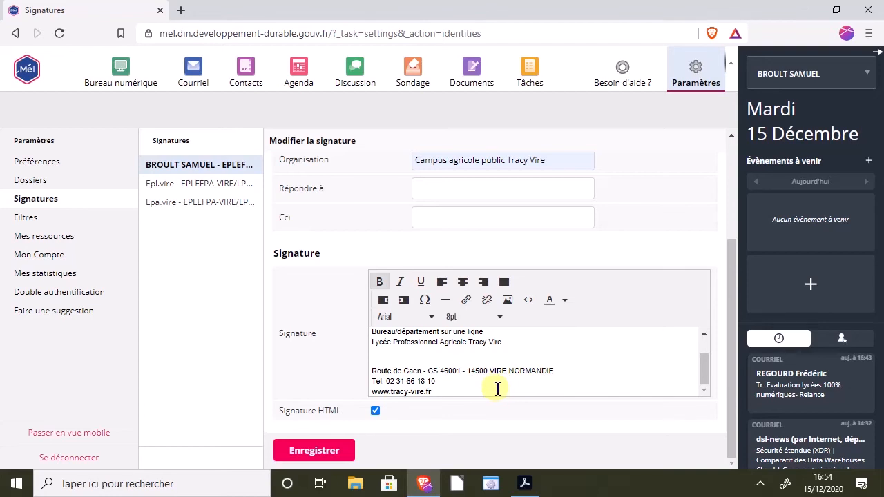
key("Return")
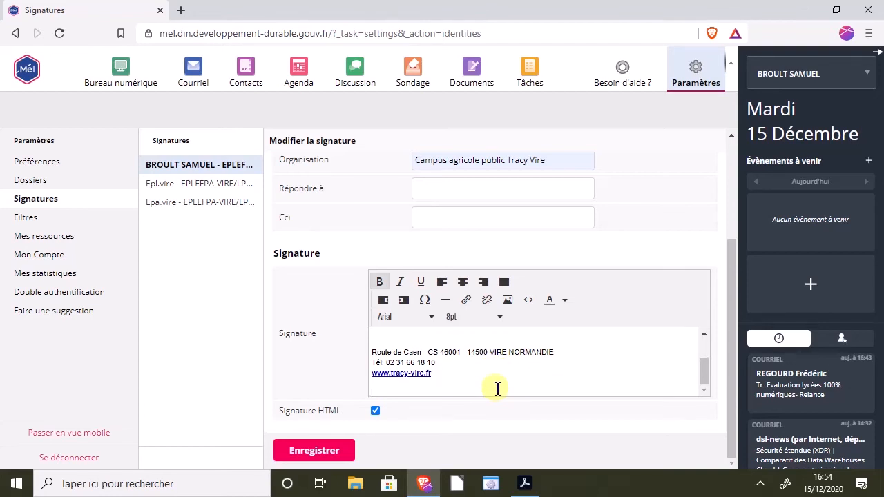
Check the image insertion instructions in the Acrobat guide and, back in Mél in Brave, upload and select "mel-signature-lpa-378_97.png" for the signature.
key("alt+Tab")
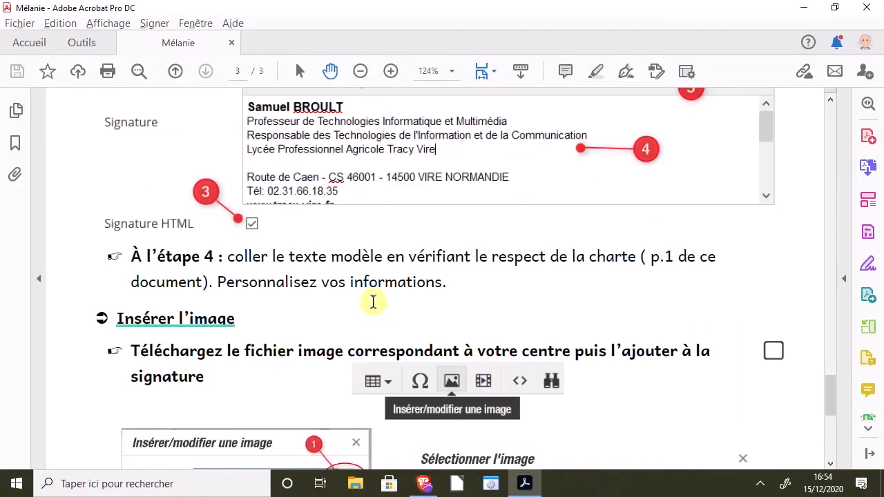
scroll(376, 215, "down", 4)
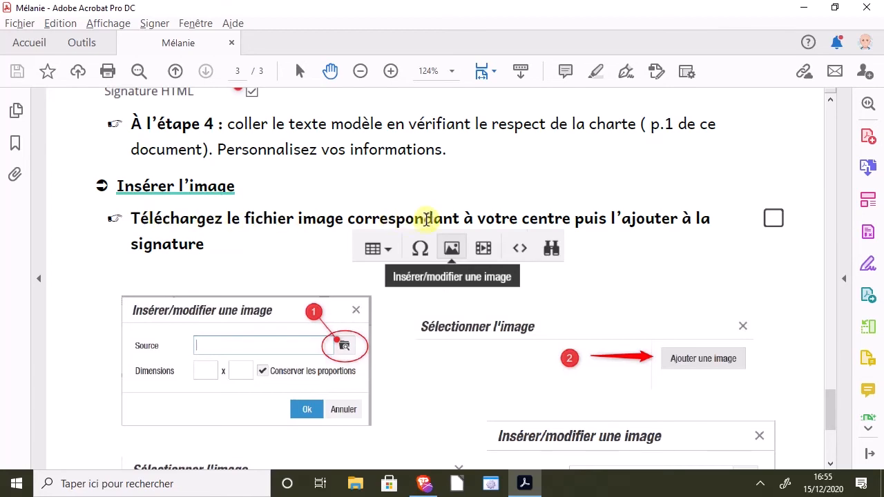
scroll(432, 218, "down", 1)
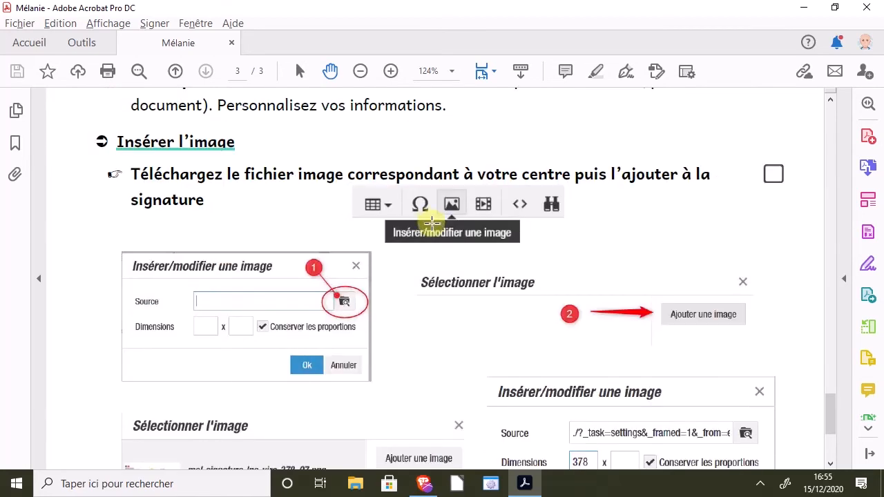
key("alt+Tab")
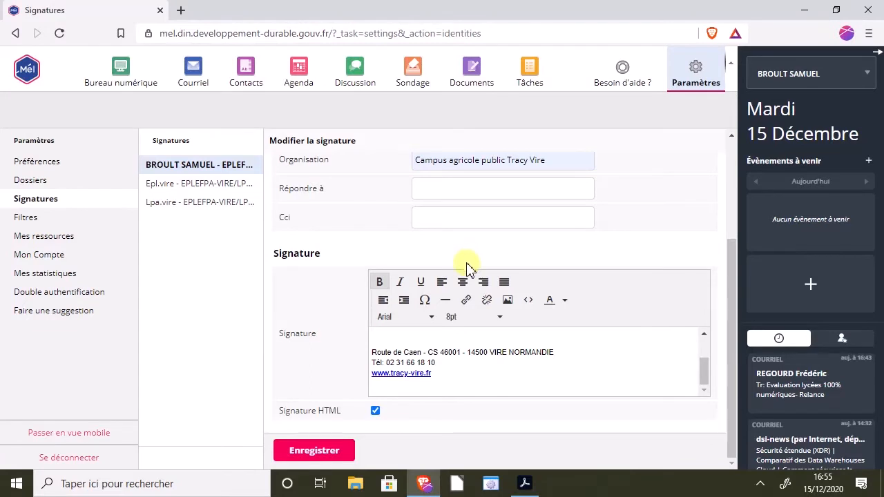
left_click(509, 303)
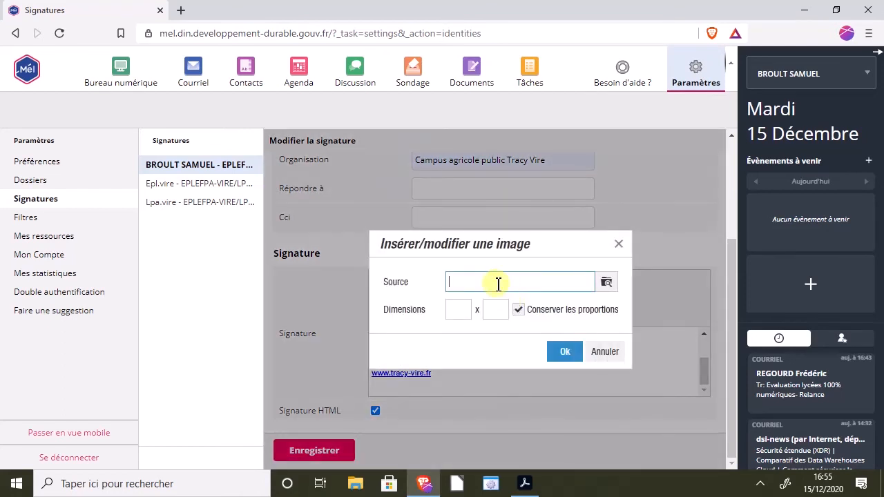
left_click(607, 285)
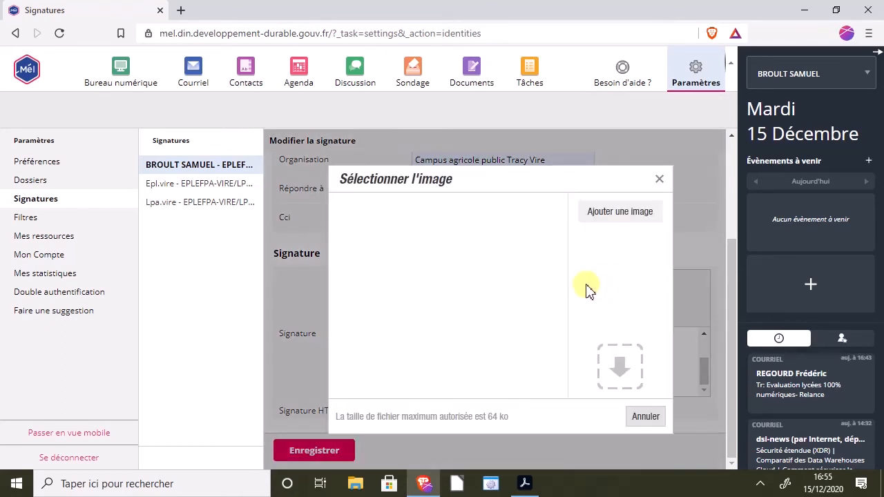
left_click(612, 220)
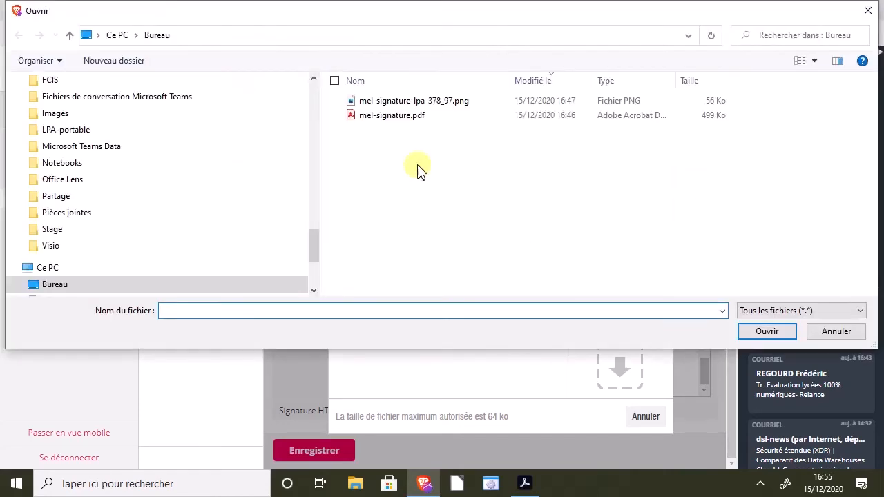
left_click(391, 101)
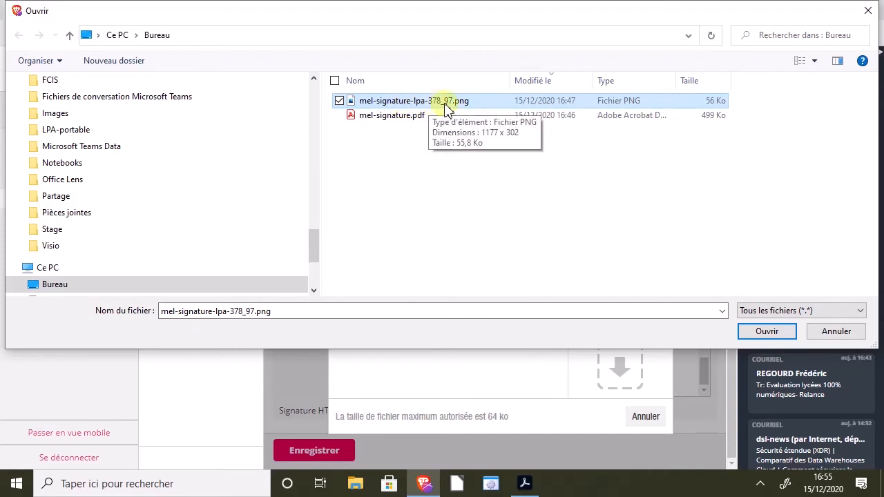
left_click(768, 333)
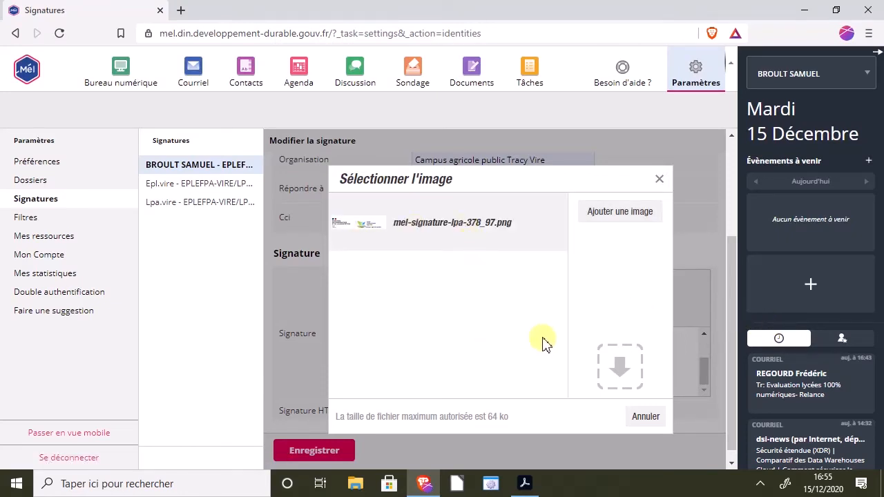
left_click(496, 230)
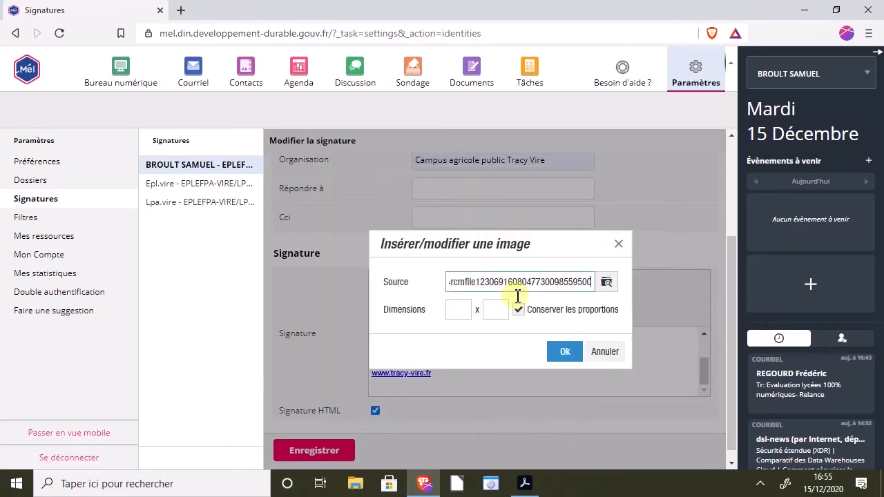
Set the logo image's dimensions to 378 x 97 and insert it below the website line of the signature.
left_click(460, 310)
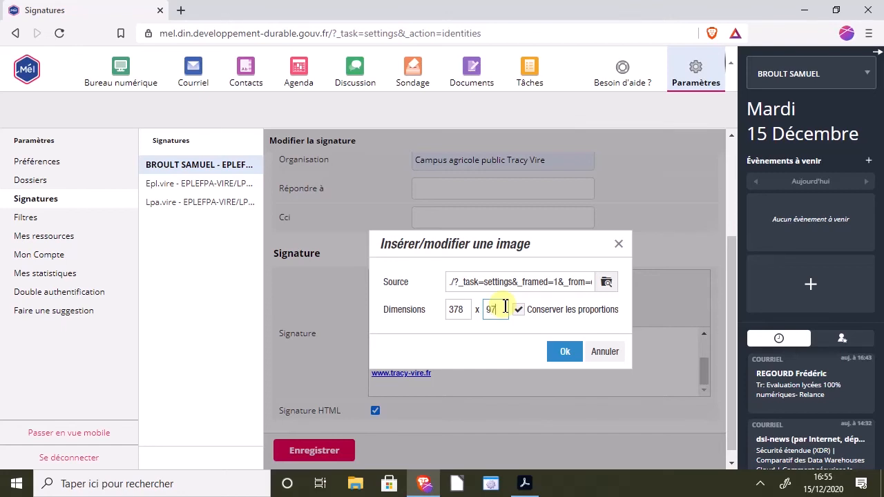
left_click(565, 353)
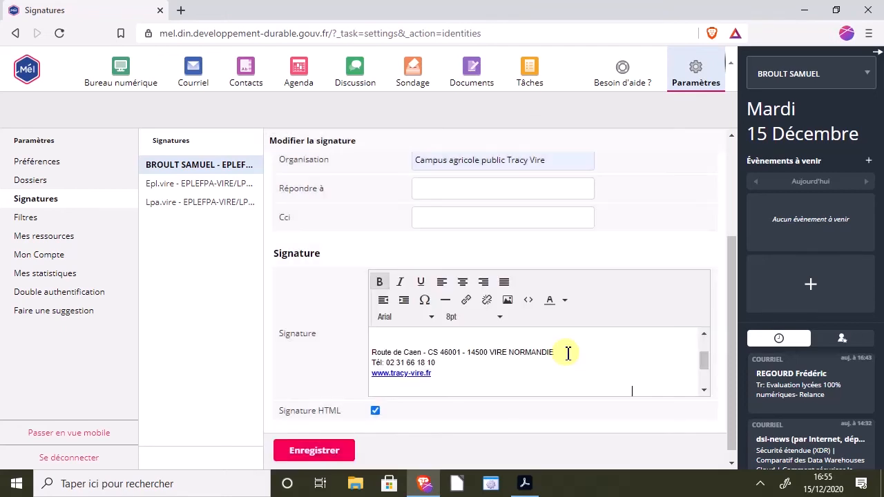
scroll(578, 357, "down", 1)
left_click(580, 361)
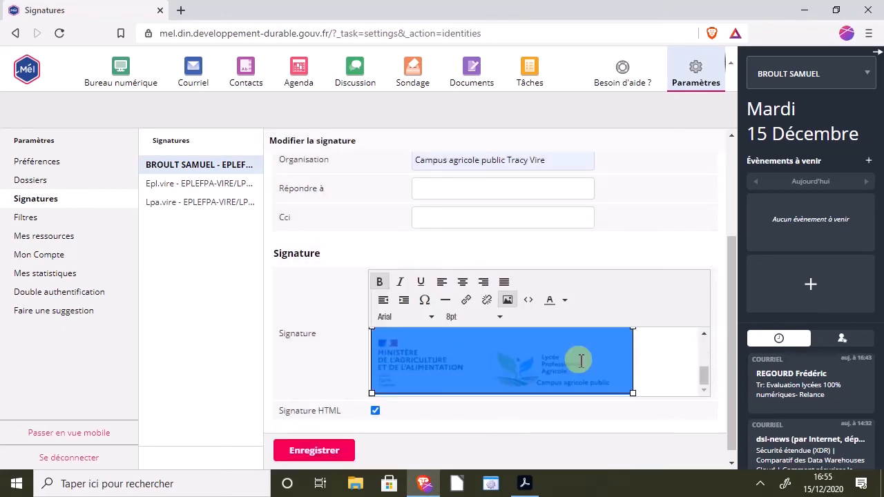
Review the signature from the "Prénom NOM" line down to the logo, checking the placeholder name, position and department lines.
scroll(581, 361, "up", 2)
scroll(581, 360, "up", 1)
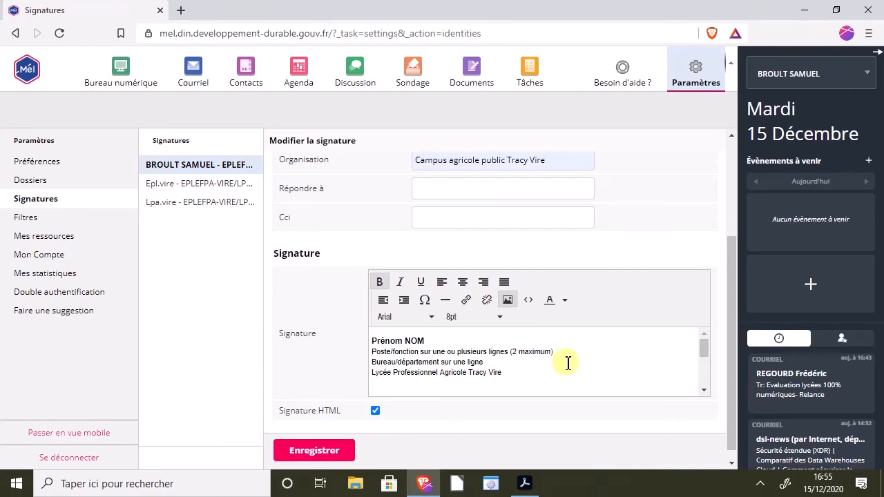
left_click(425, 341)
left_click_drag(378, 340, 388, 340)
left_click(411, 340)
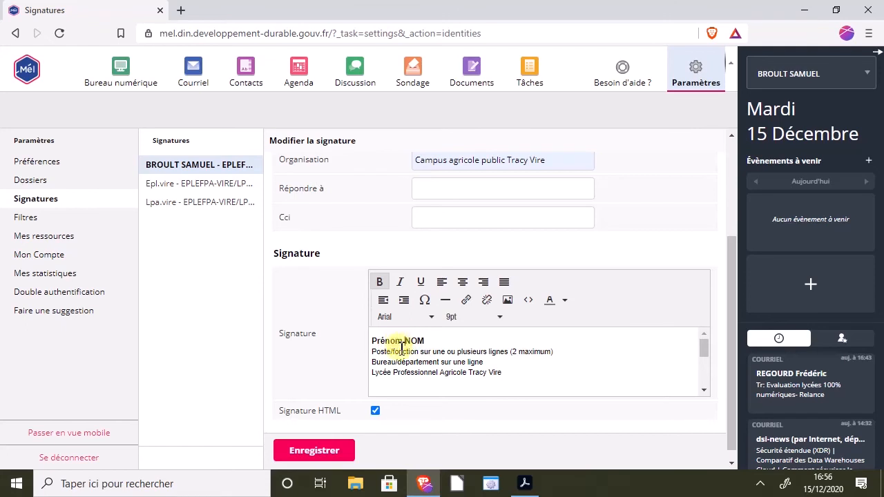
left_click_drag(376, 352, 555, 355)
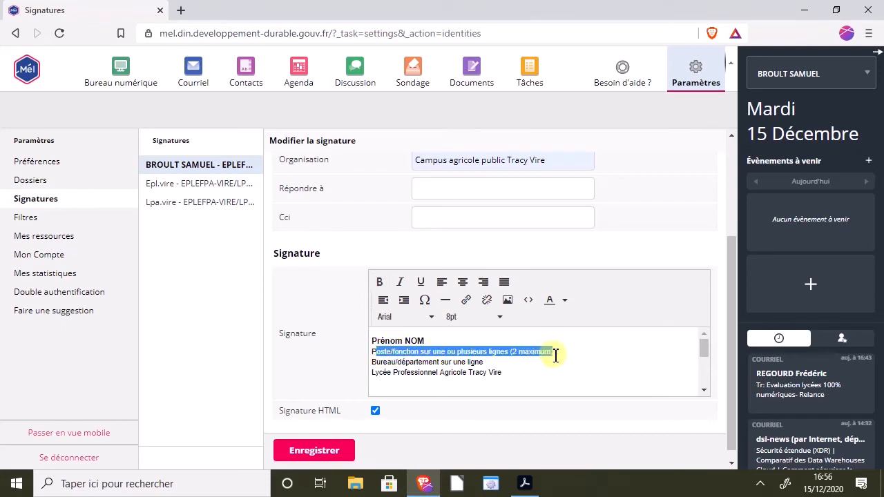
left_click(454, 361)
left_click_drag(380, 363, 445, 363)
left_click(420, 361)
left_click_drag(384, 362, 434, 363)
left_click(405, 363)
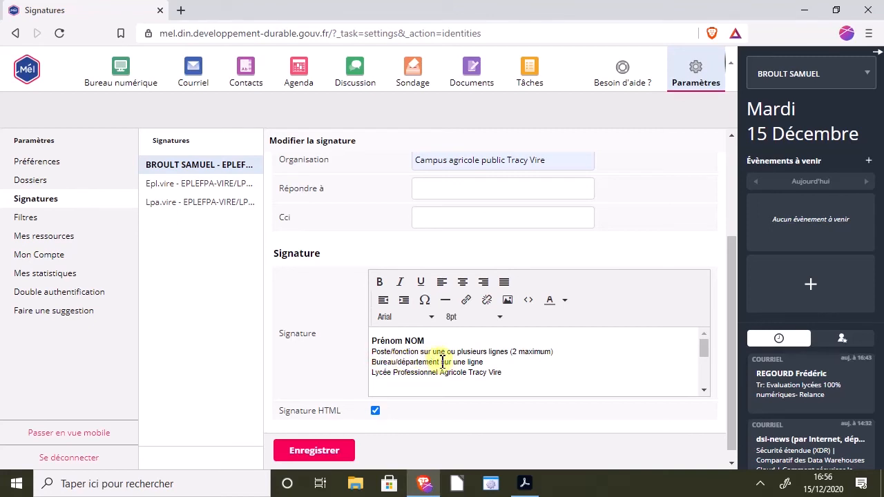
scroll(453, 362, "down", 5)
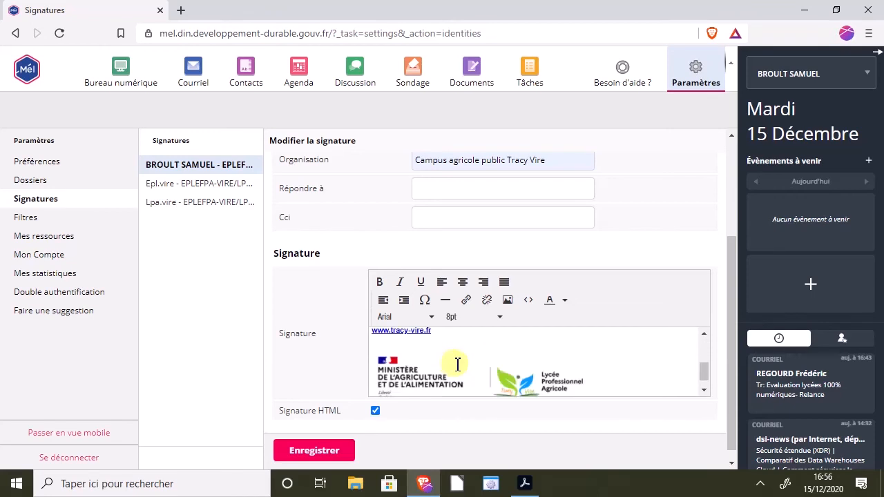
mouse_move(704, 377)
left_mouse_down()
mouse_move(701, 355)
mouse_move(702, 384)
left_mouse_up()
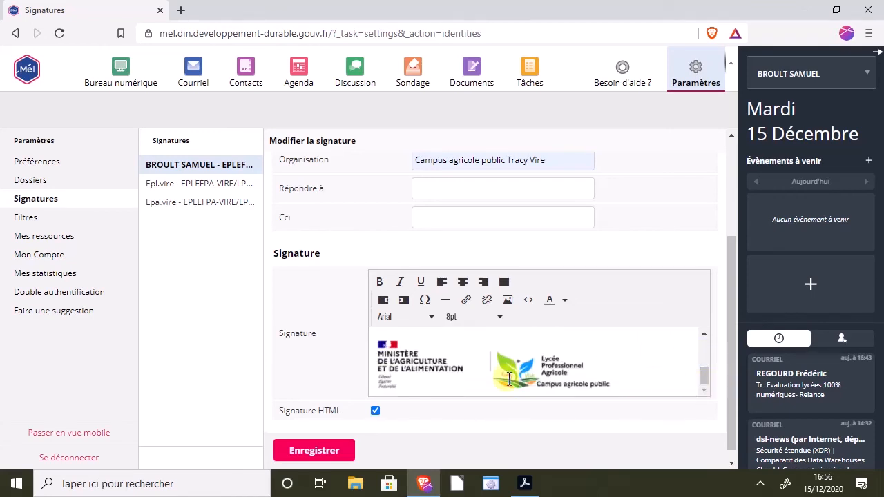
Check the final instruction in the Acrobat guide and, back in Mél in Brave, save the signature.
key("alt+Tab")
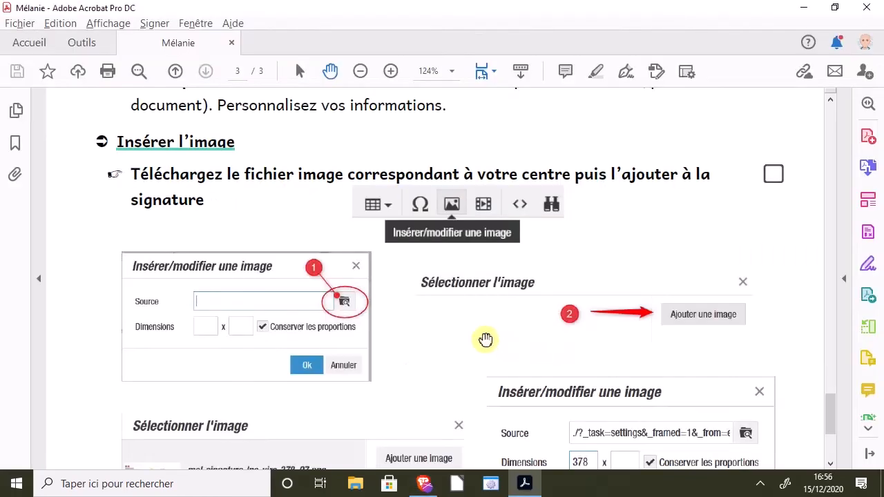
scroll(488, 339, "down", 3)
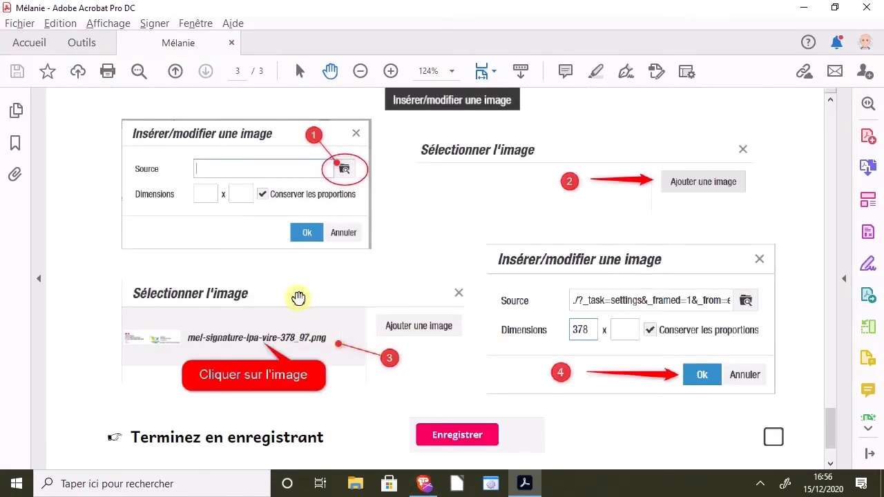
scroll(592, 355, "down", 3)
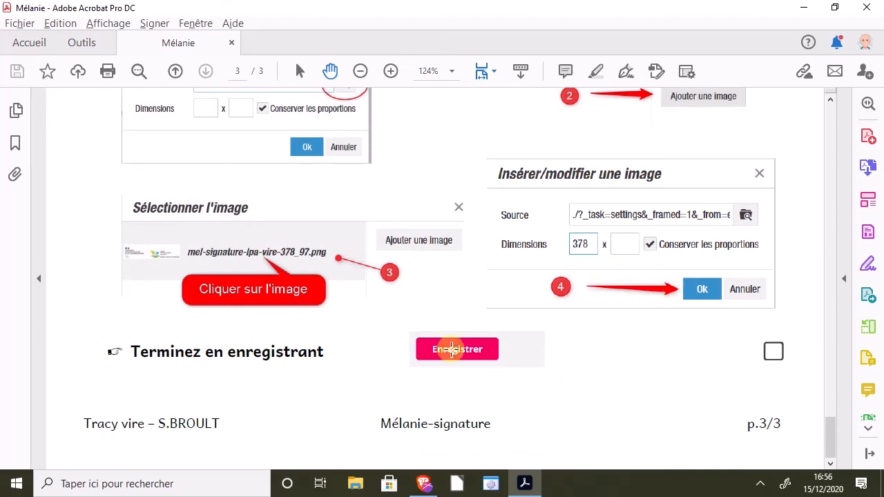
key("alt+Tab")
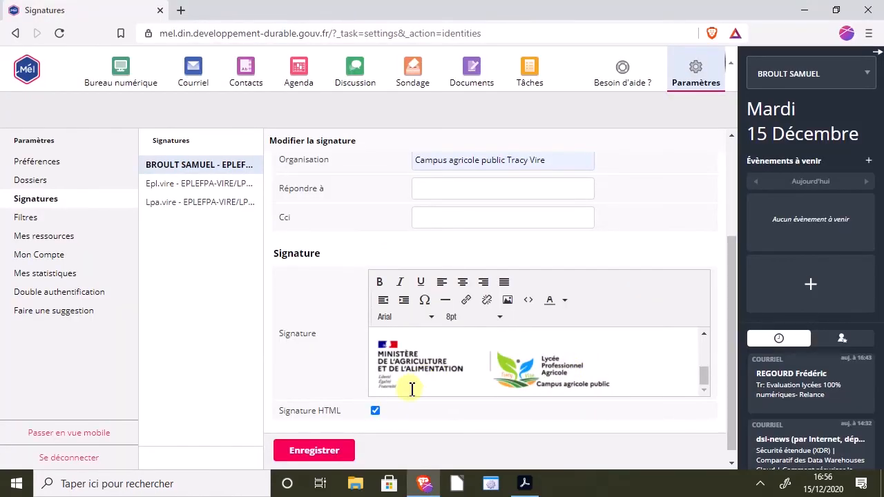
scroll(422, 381, "down", 1)
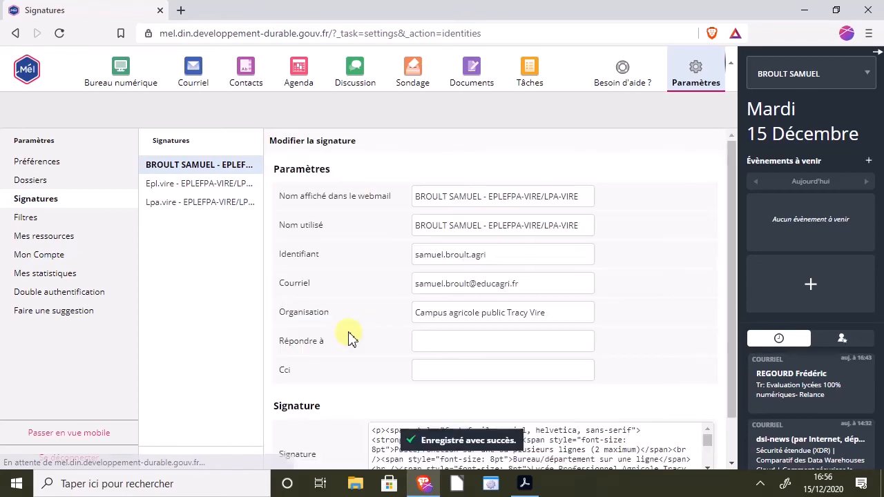
scroll(366, 318, "down", 2)
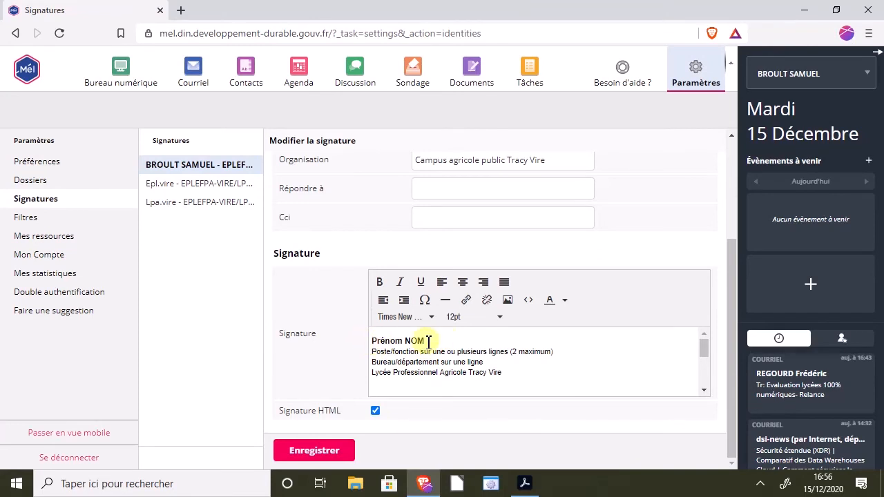
scroll(290, 322, "up", 2)
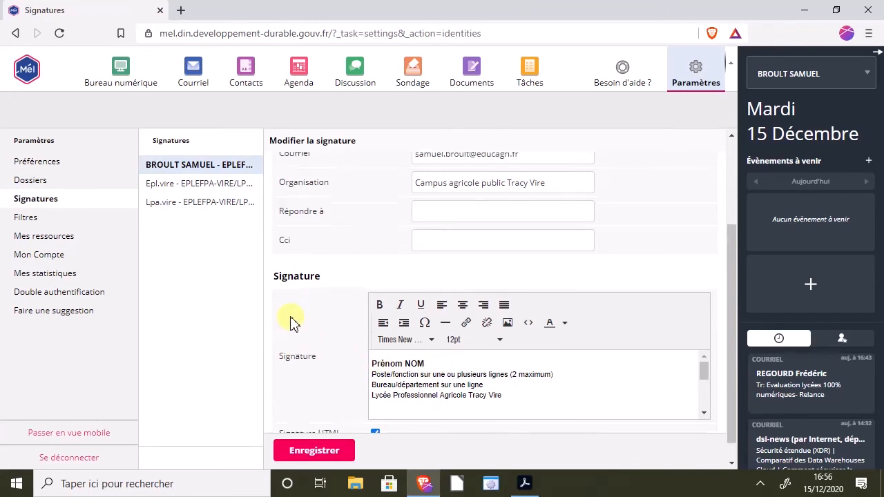
In the mailbox view preferences, choose "Immédiatement" for marking emails as read and save.
left_click(36, 167)
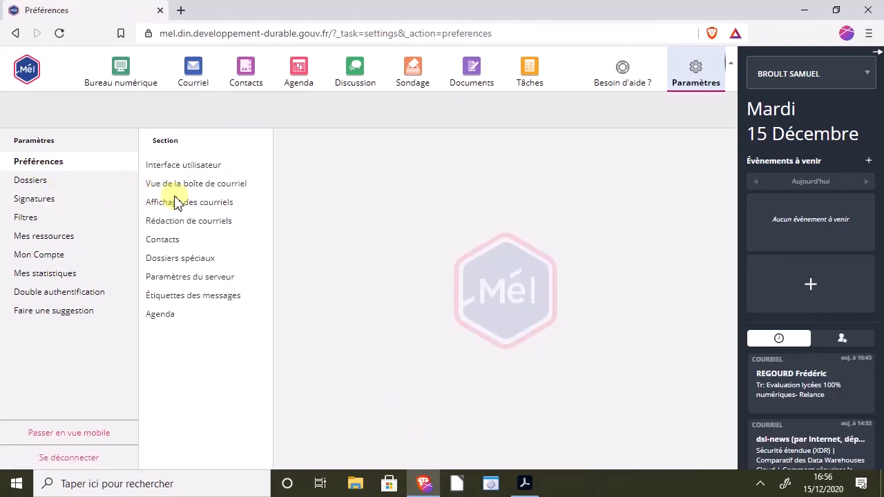
left_click(197, 204)
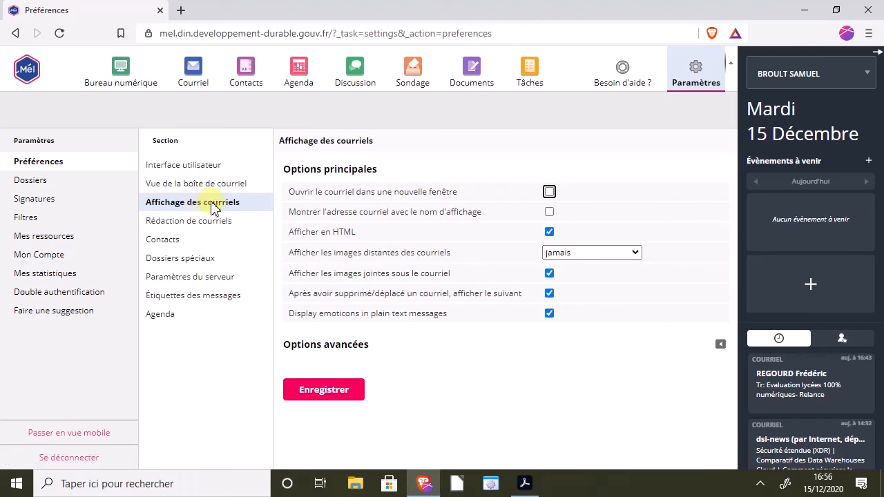
left_click(179, 185)
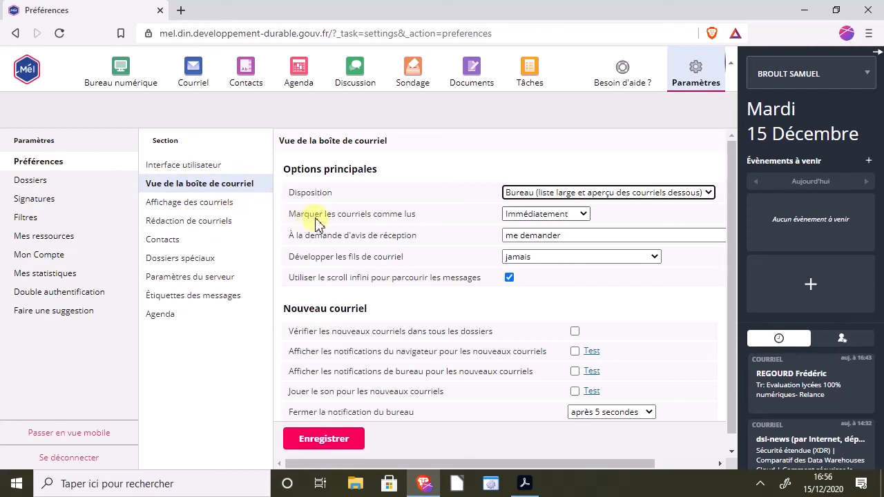
left_click(580, 214)
left_click(565, 257)
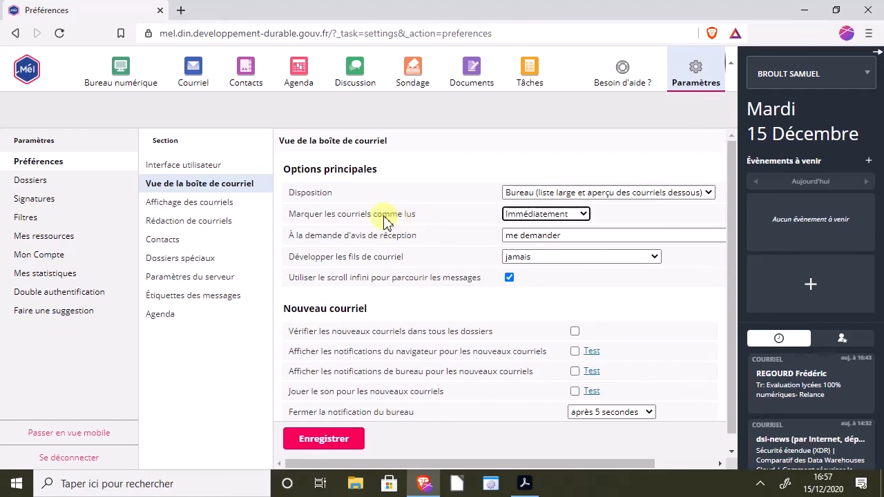
left_click(553, 214)
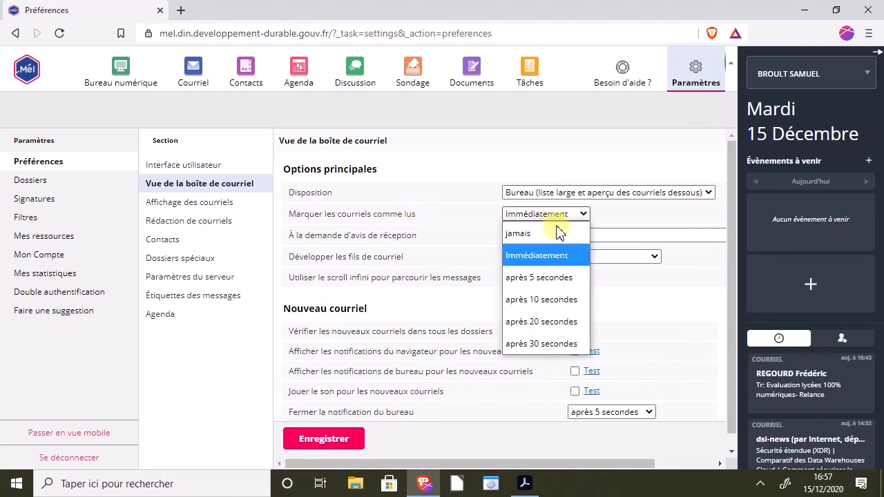
left_click(557, 255)
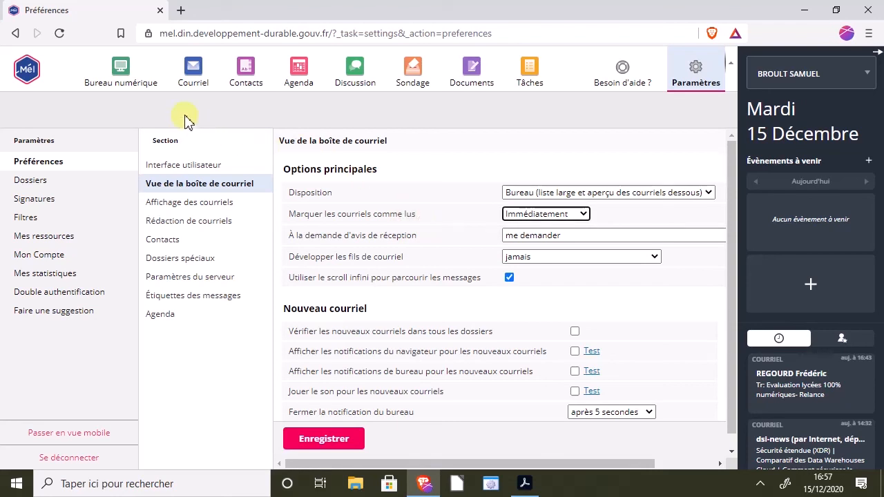
left_click(349, 439)
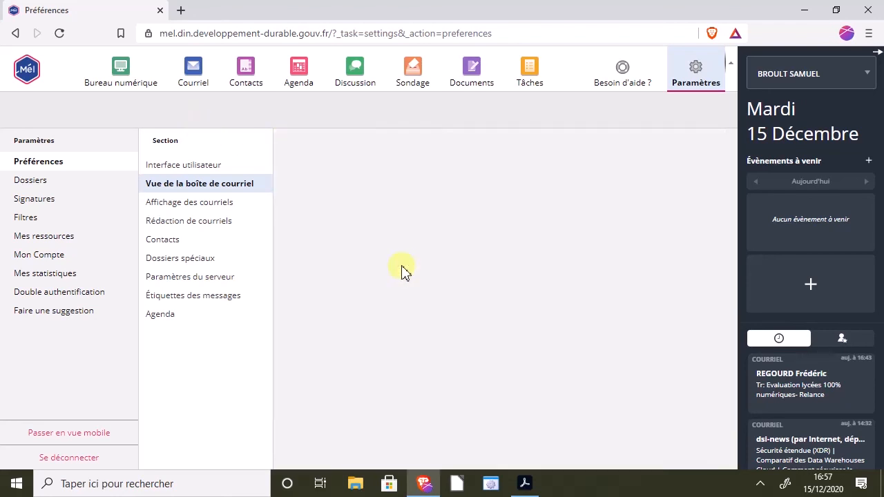
Open a new email message and examine the signature's text, formatting and logo in the message body.
left_click(196, 69)
left_click(41, 109)
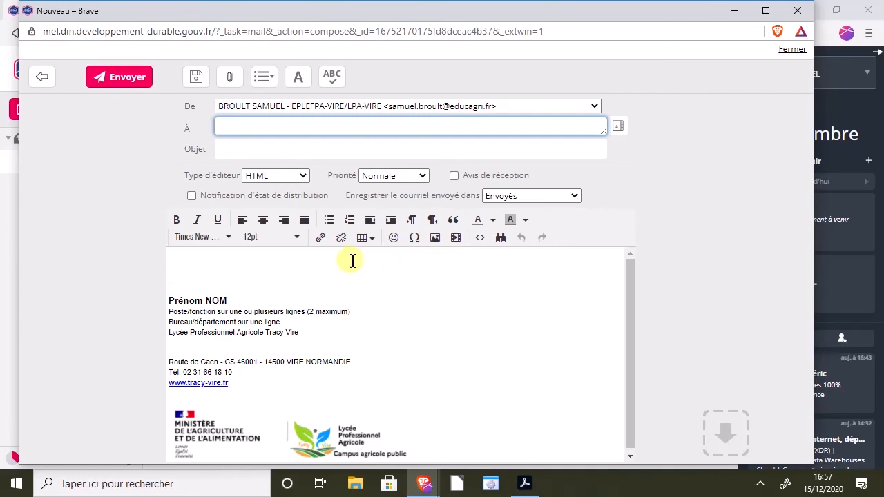
left_click(237, 270)
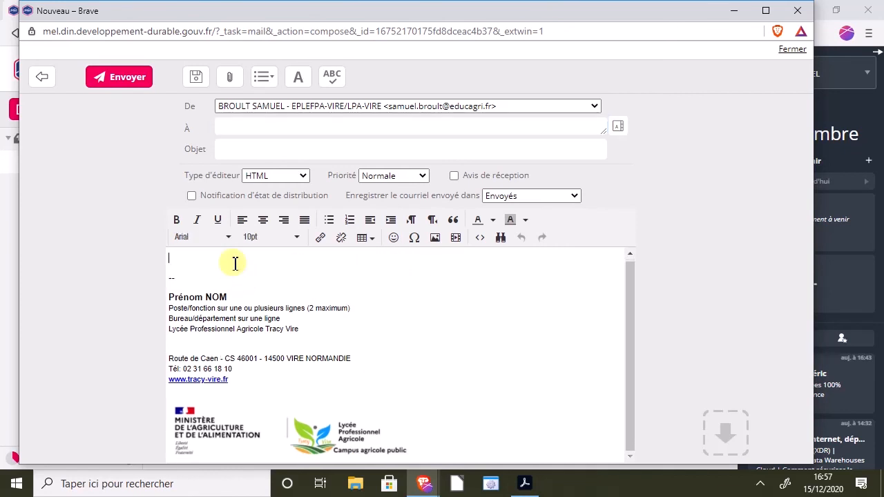
left_click_drag(178, 297, 240, 301)
left_click(220, 298)
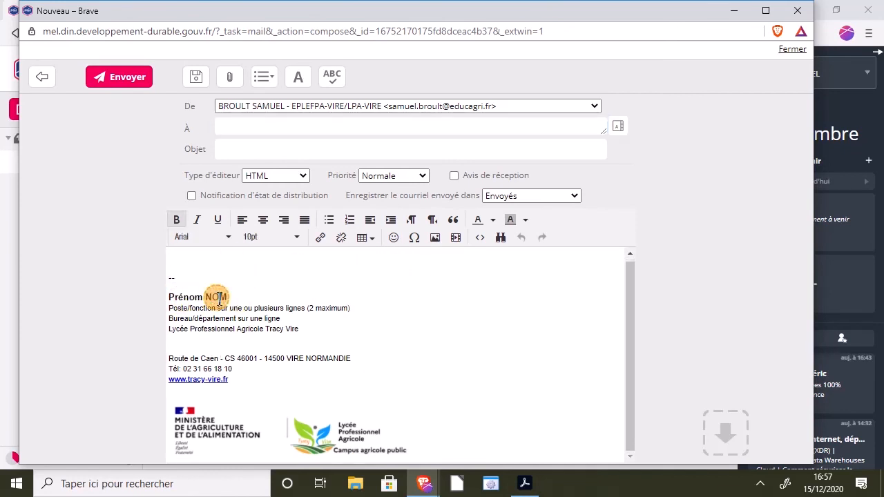
left_click_drag(172, 309, 352, 310)
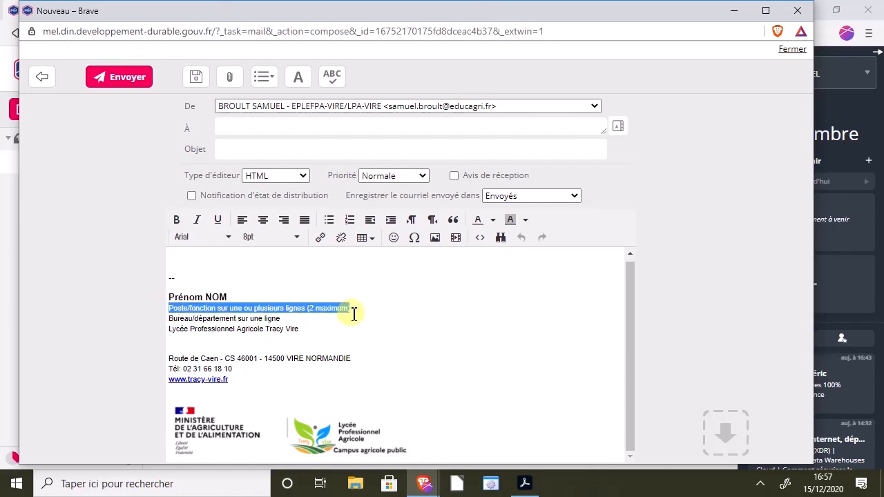
left_click(248, 341)
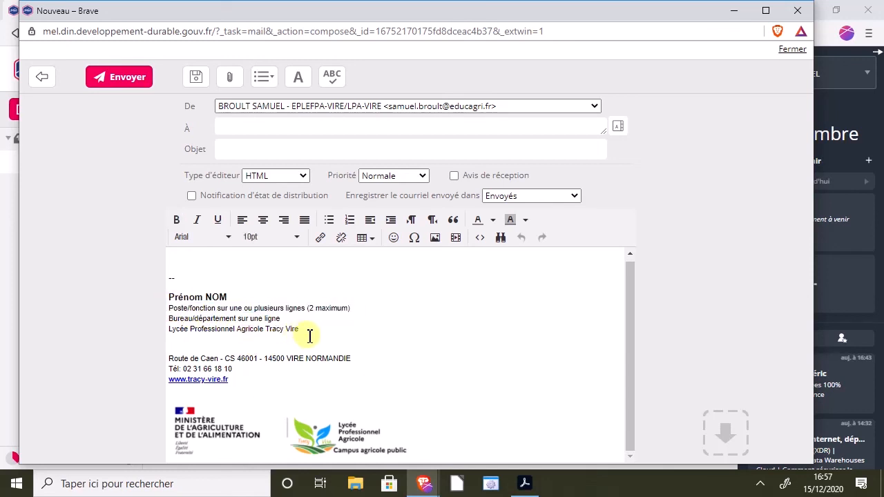
left_click(192, 270)
left_click(193, 262)
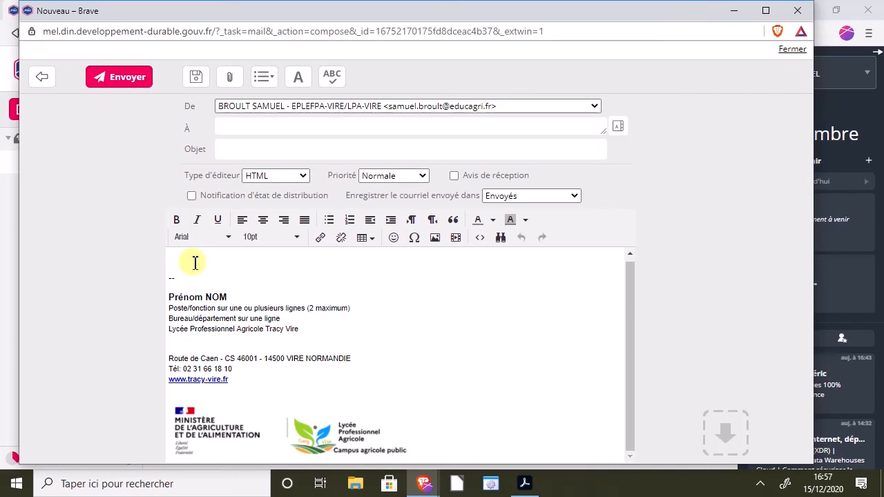